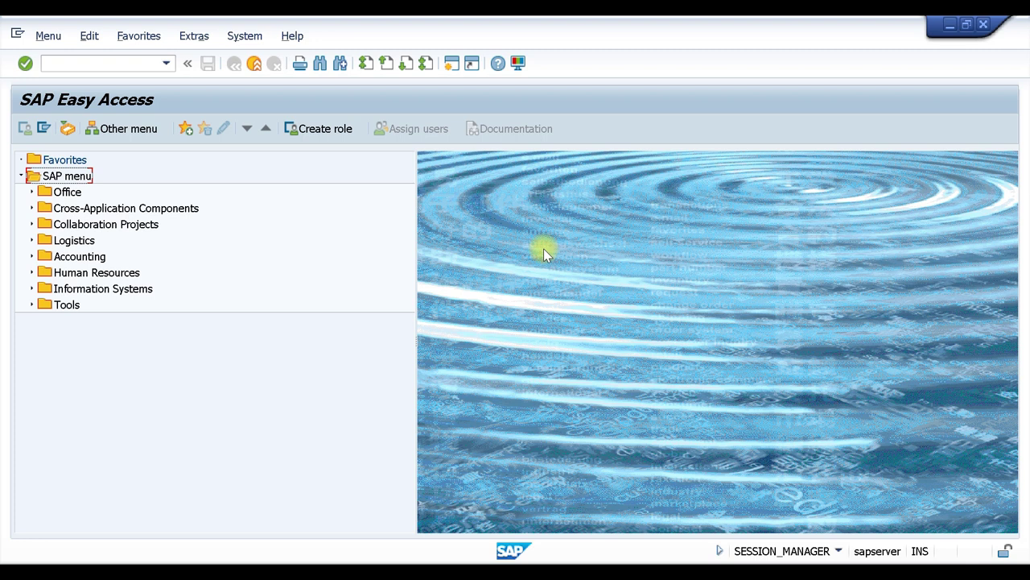
# Run transaction SPRO and display the SAP Reference IMG.
pyautogui.click(99, 65)
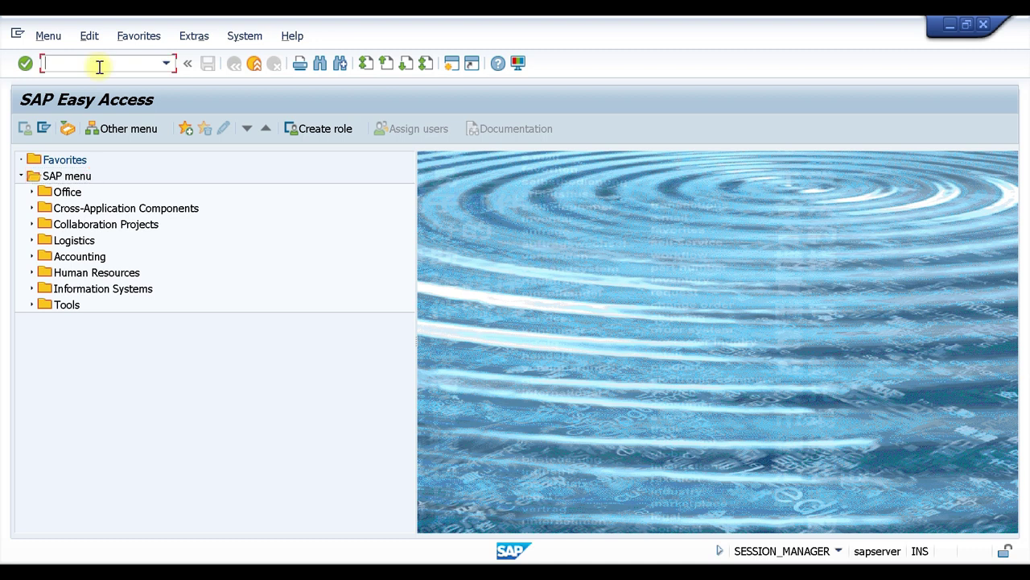
pyautogui.write('SPRO')
pyautogui.press('Return')
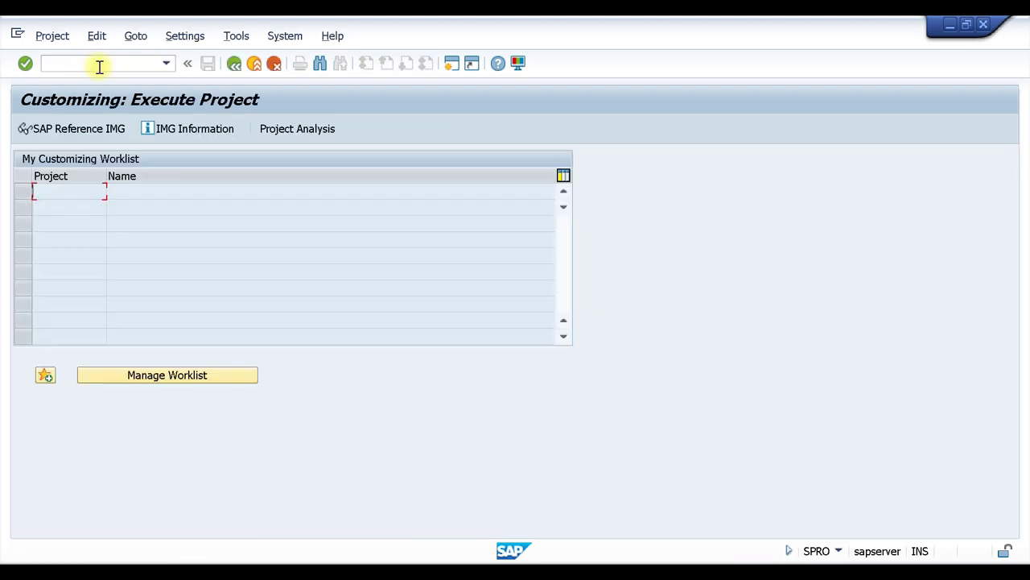
pyautogui.click(66, 128)
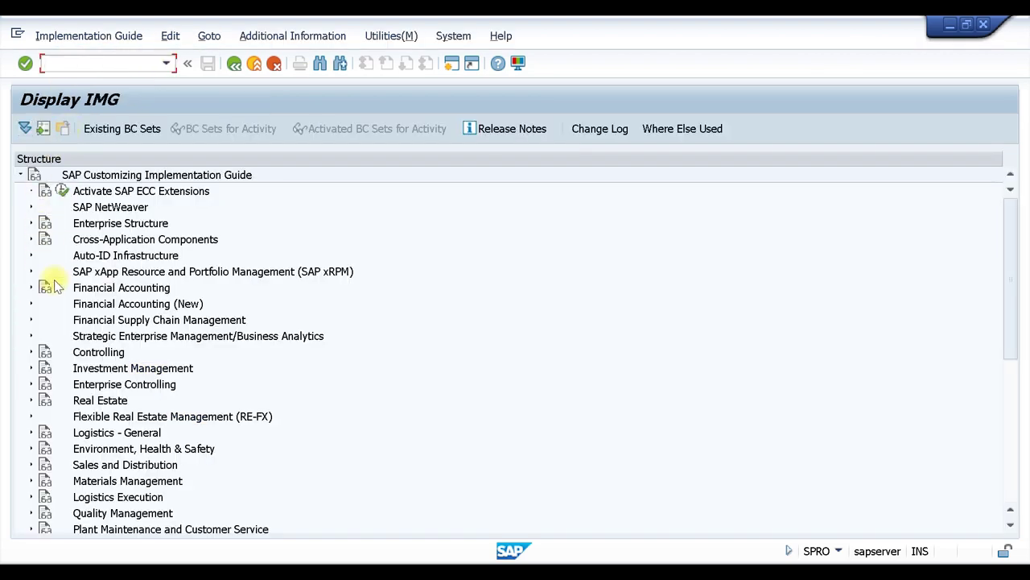
# Open the Define Quality Management activities in the IMG under Logistics Execution, Warehouse Management, Interfaces.
pyautogui.click(32, 497)
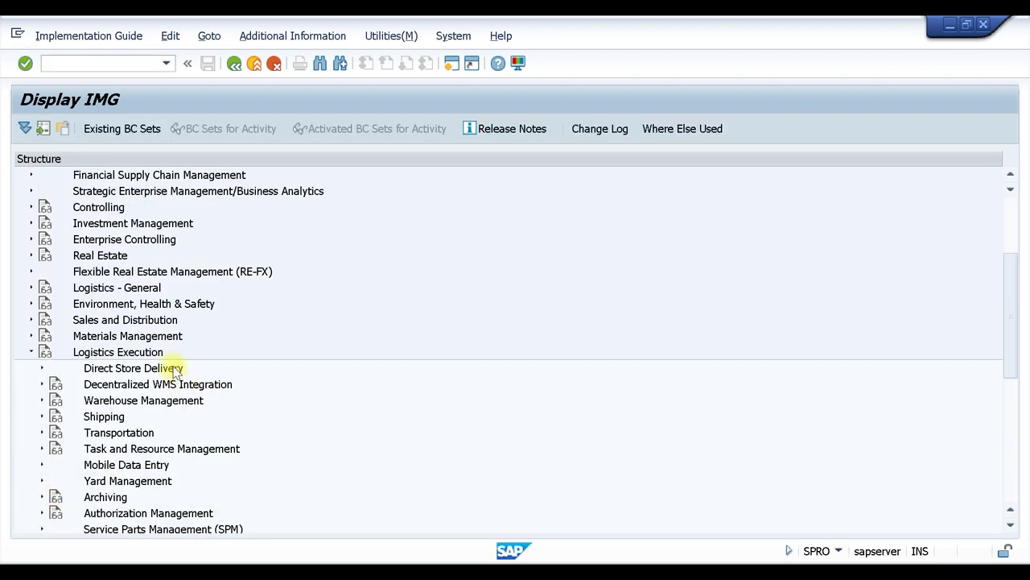
pyautogui.click(42, 400)
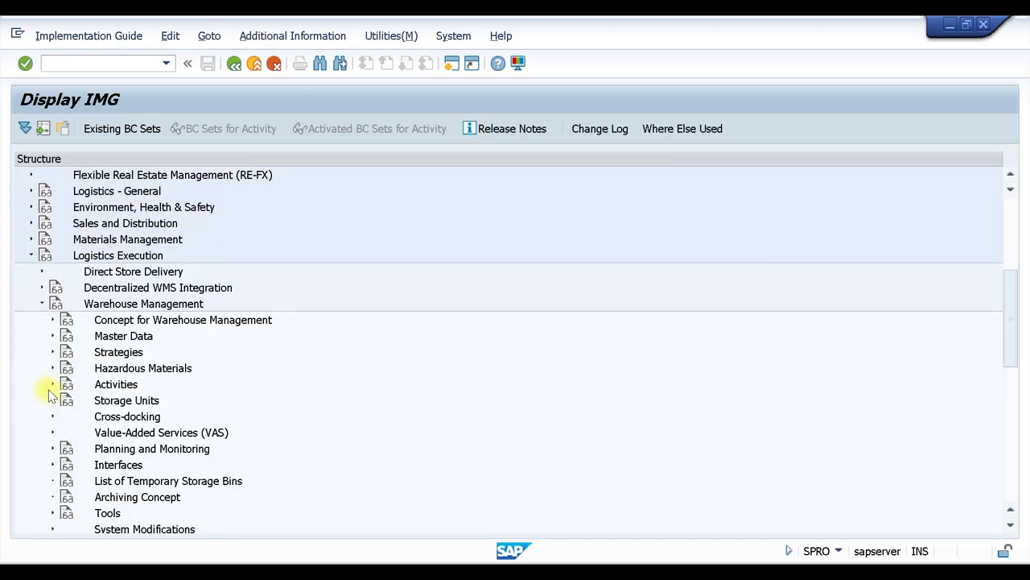
pyautogui.click(52, 464)
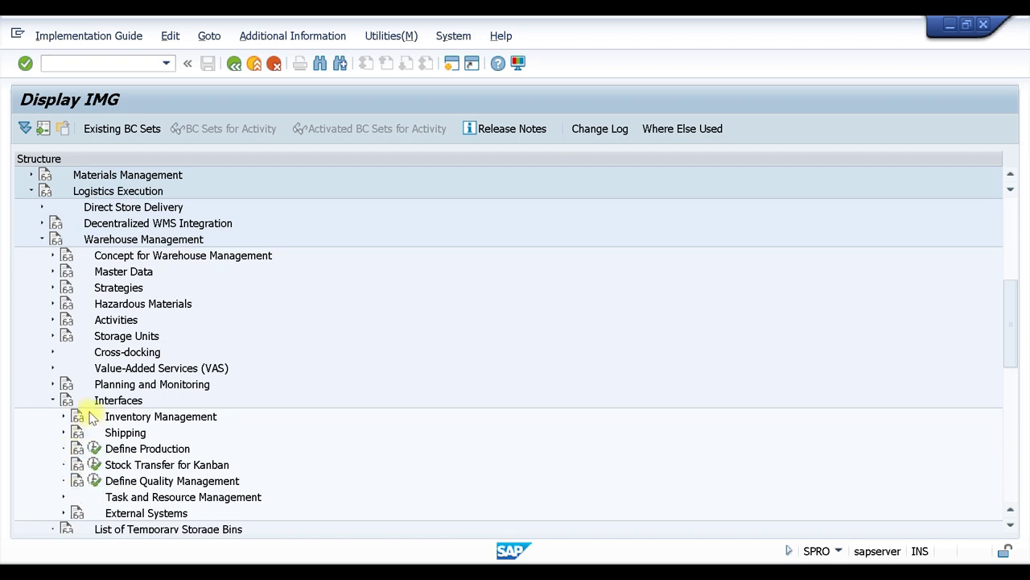
pyautogui.click(95, 481)
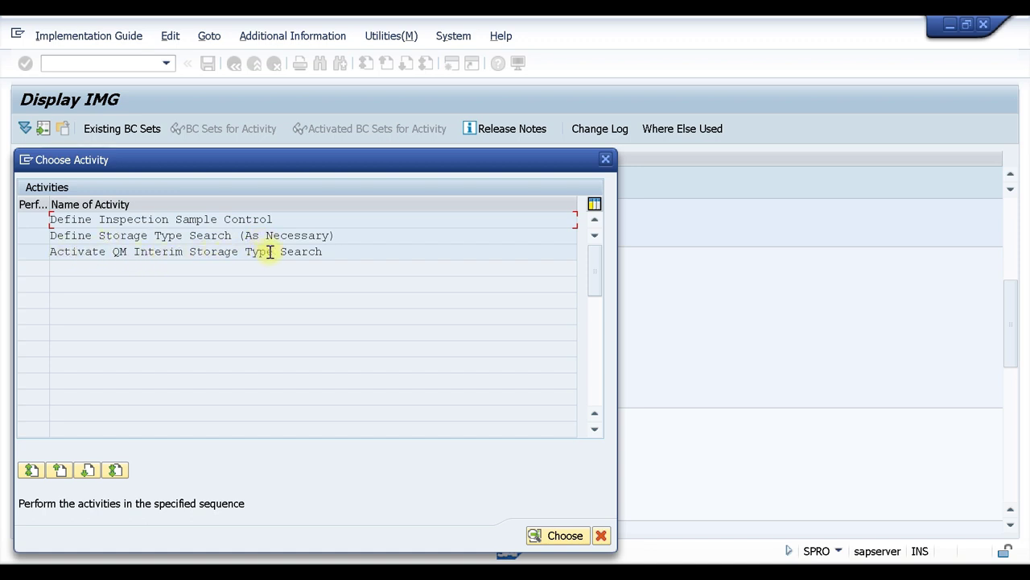
# Open the Define Inspection Sample Control activity and position the list at warehouse W01.
pyautogui.doubleClick(115, 218)
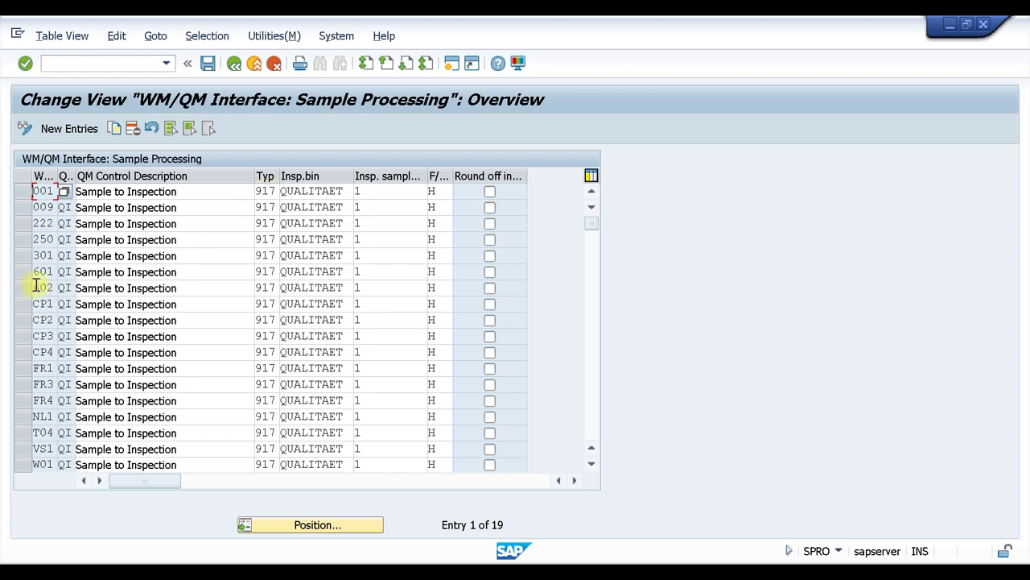
pyautogui.click(308, 525)
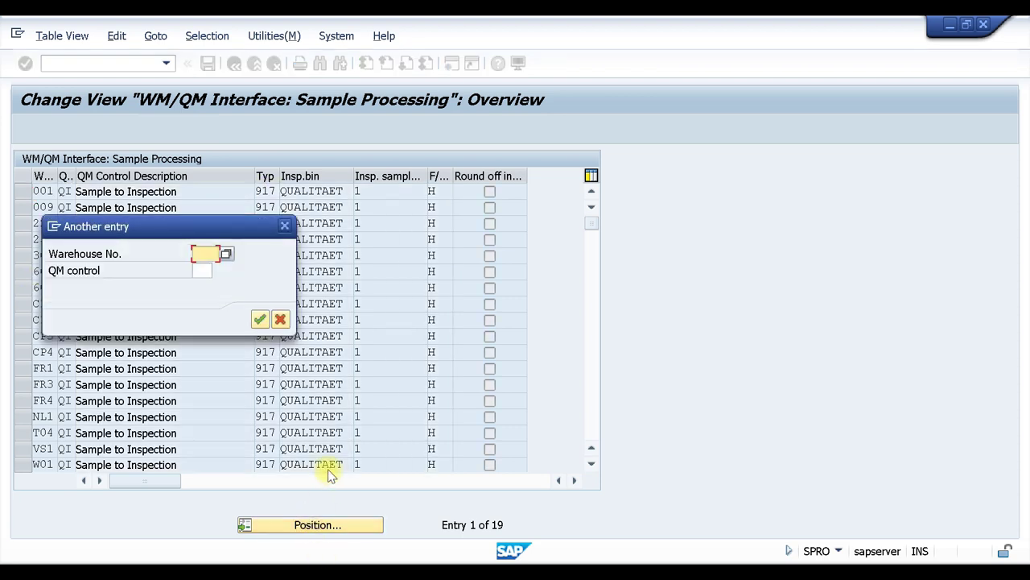
pyautogui.write('W01')
pyautogui.press('Return')
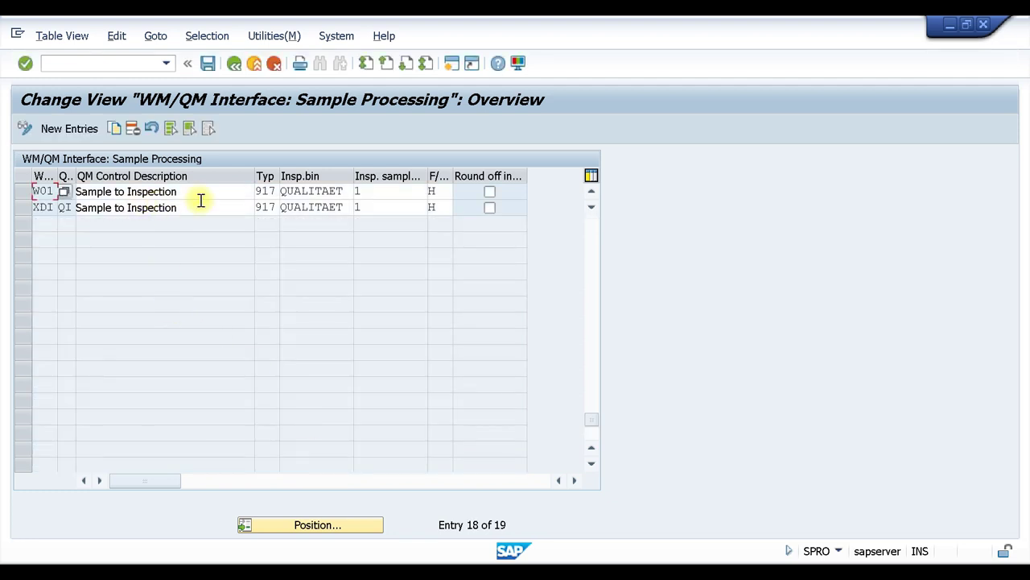
# Examine the possible inspection sample handling values for the W01 entry, including the Remains in GR zone option, without changing the setting.
pyautogui.click(199, 193)
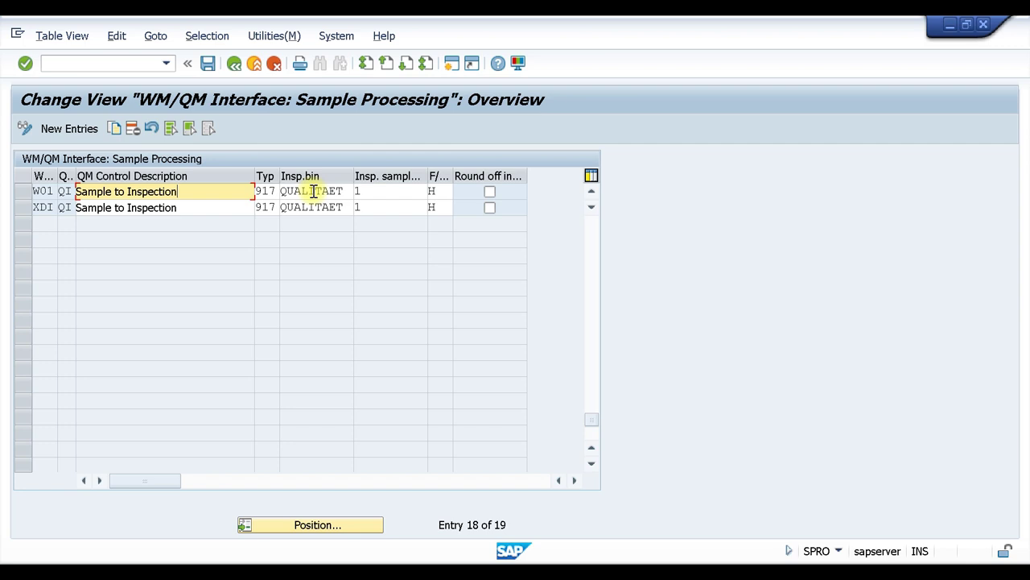
pyautogui.click(366, 191)
pyautogui.click(434, 193)
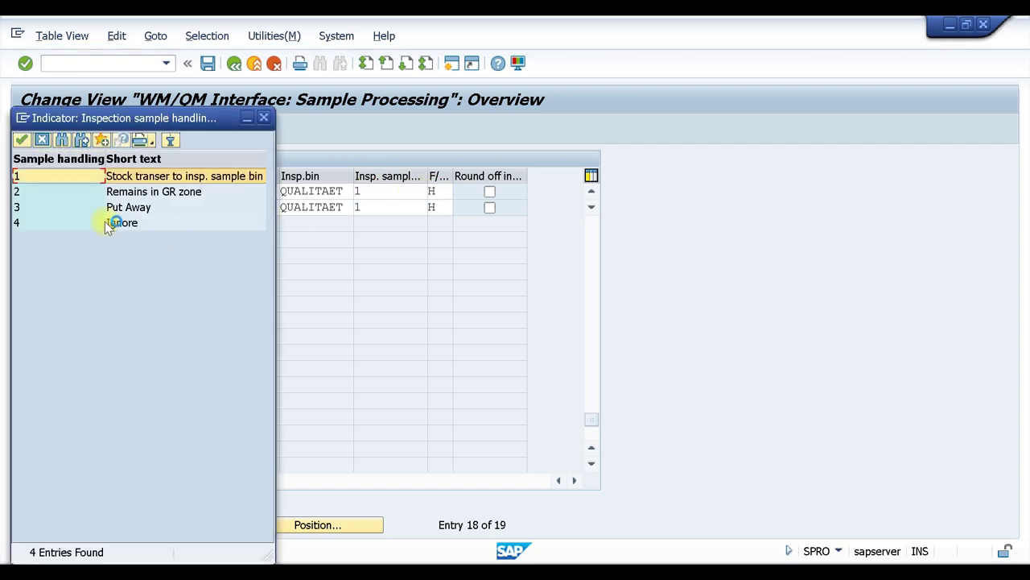
pyautogui.moveTo(277, 232); pyautogui.dragTo(400, 238)
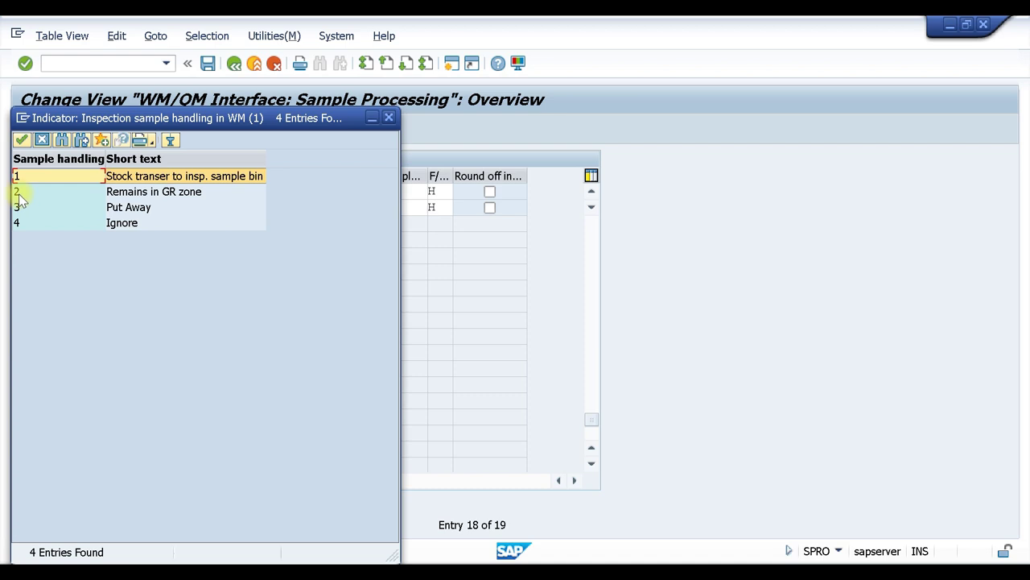
pyautogui.click(183, 192)
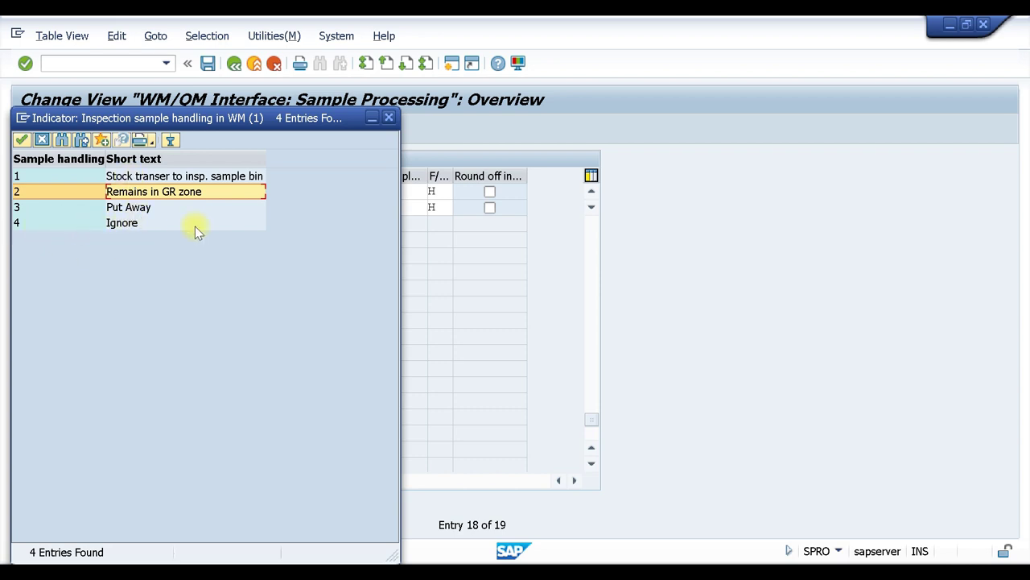
pyautogui.click(389, 117)
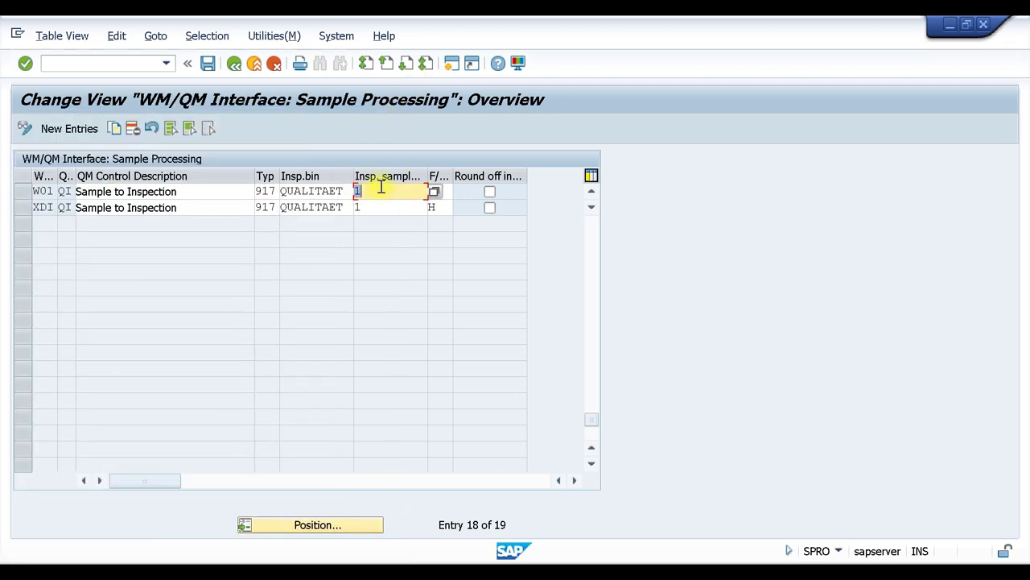
# Review the foreground/background control options for the W01 entry, then save the sample processing view and return to the activity list.
pyautogui.click(446, 191)
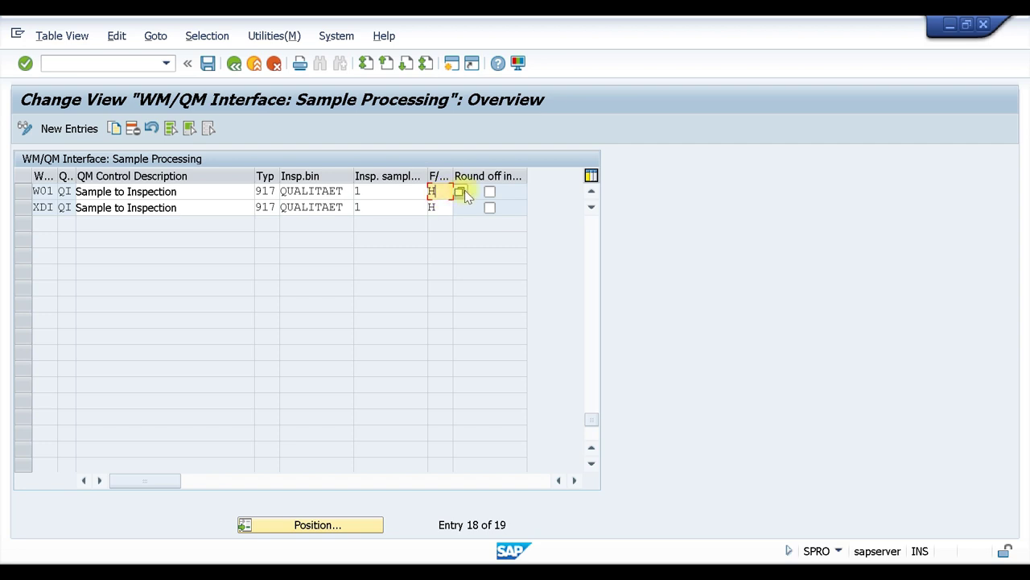
pyautogui.click(461, 191)
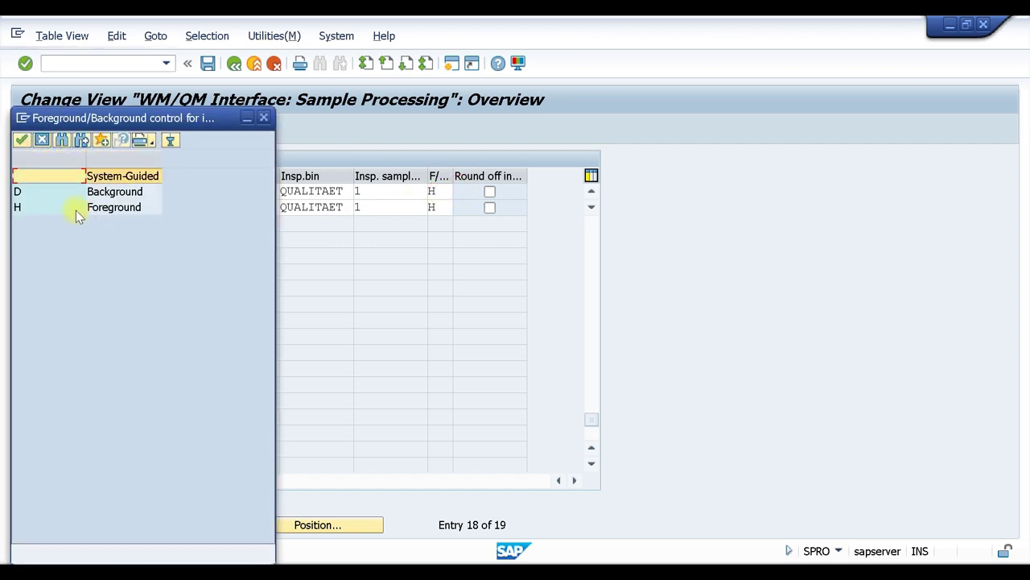
pyautogui.click(125, 211)
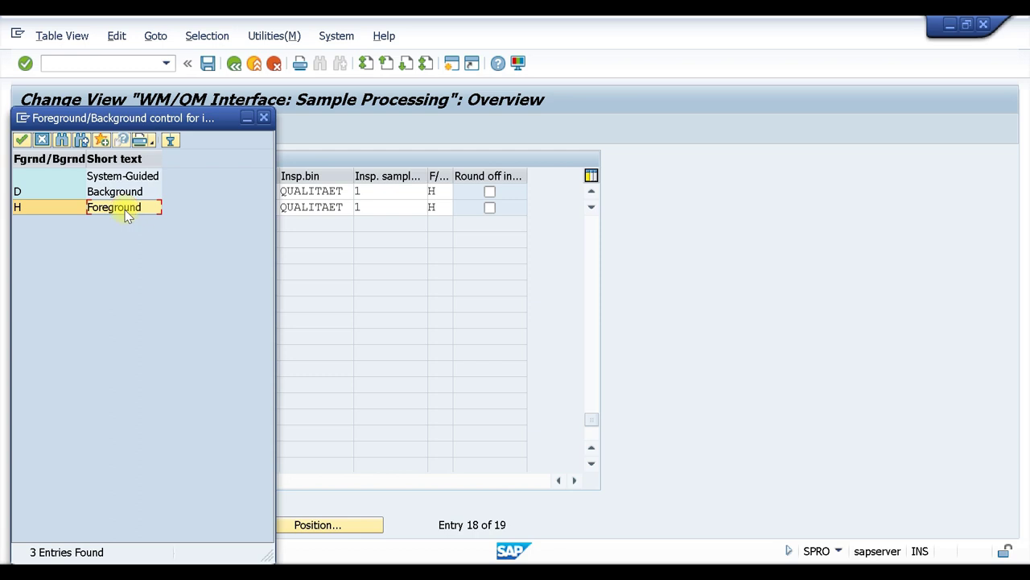
pyautogui.click(125, 193)
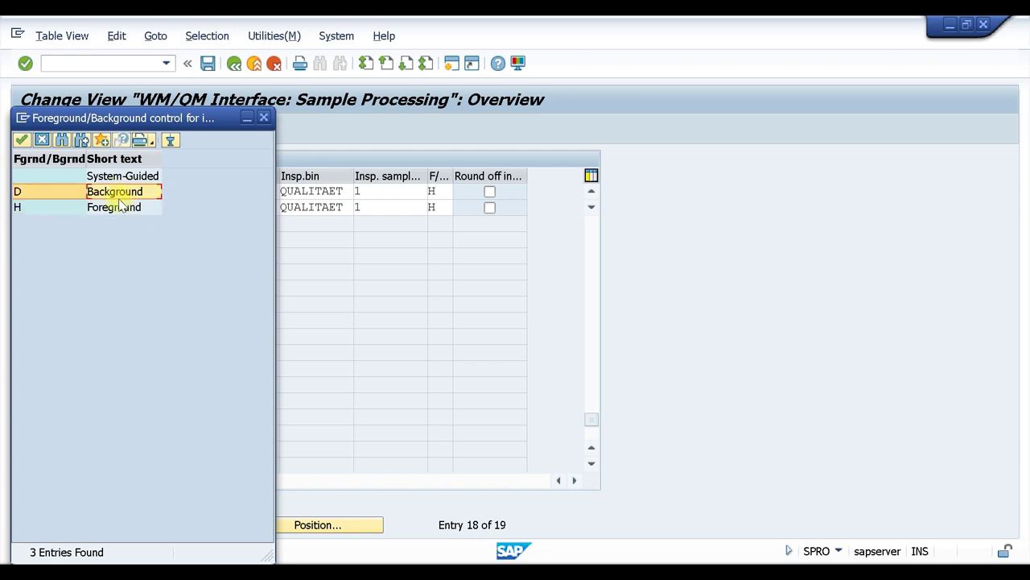
pyautogui.click(131, 179)
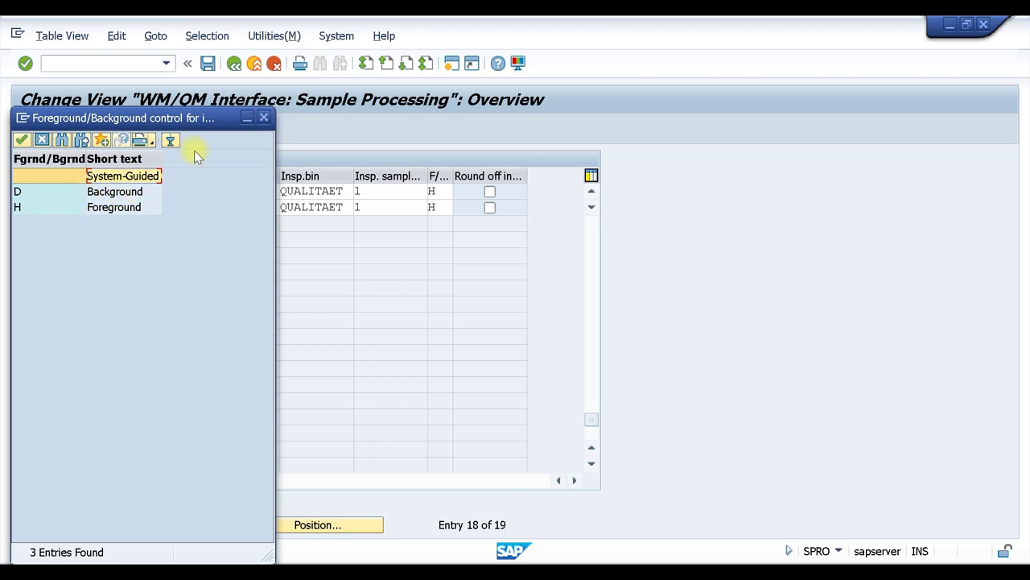
pyautogui.click(264, 118)
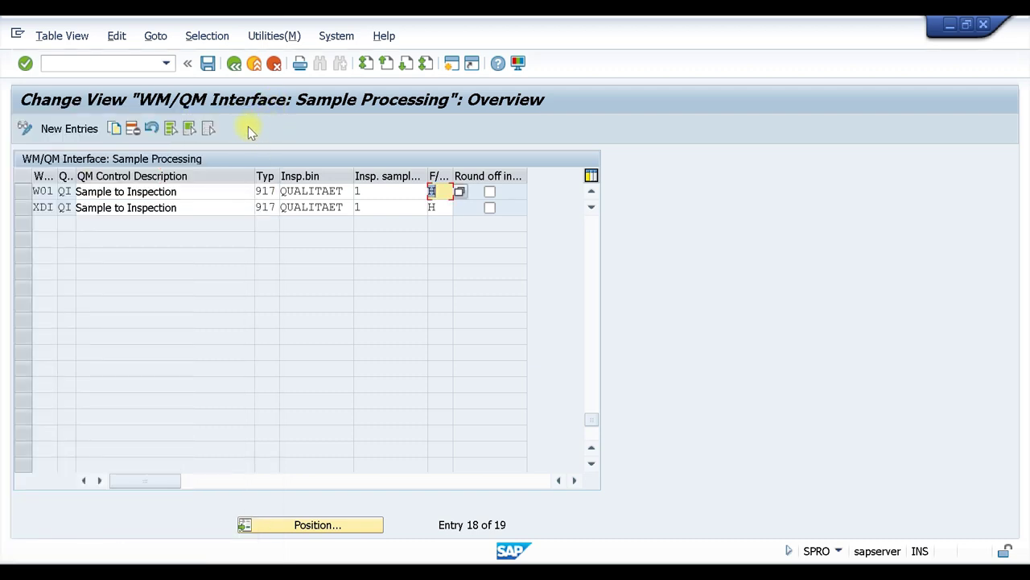
pyautogui.hotkey('ctrl', 's')
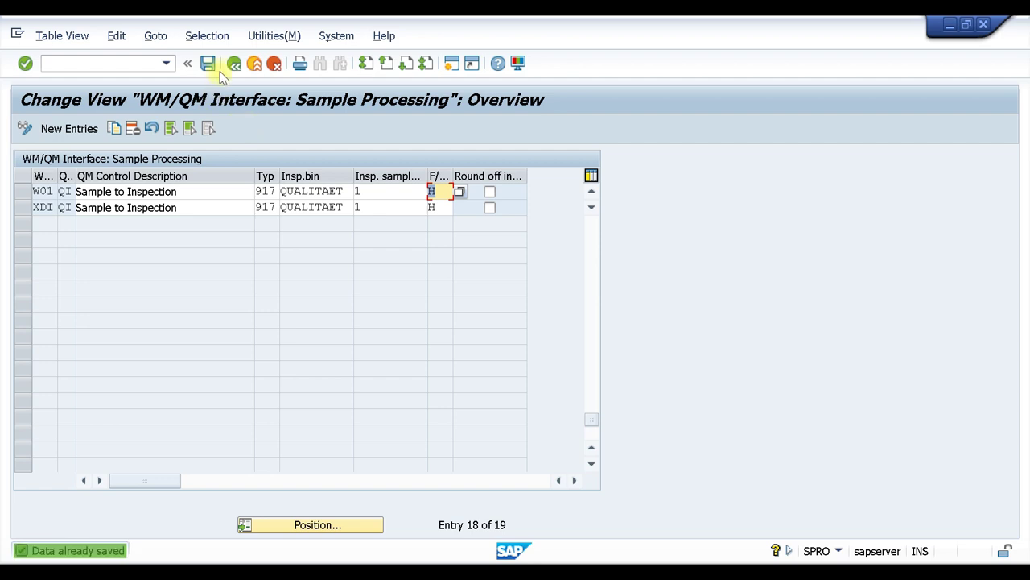
pyautogui.click(233, 68)
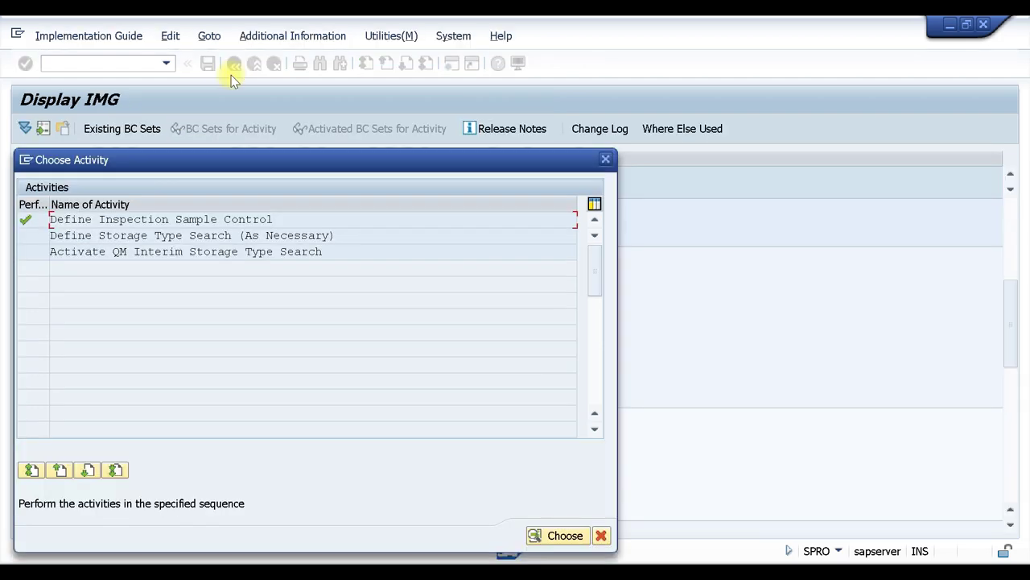
# Open the Define Storage Type Search (As Necessary) activity and position the list at warehouse W01.
pyautogui.doubleClick(88, 235)
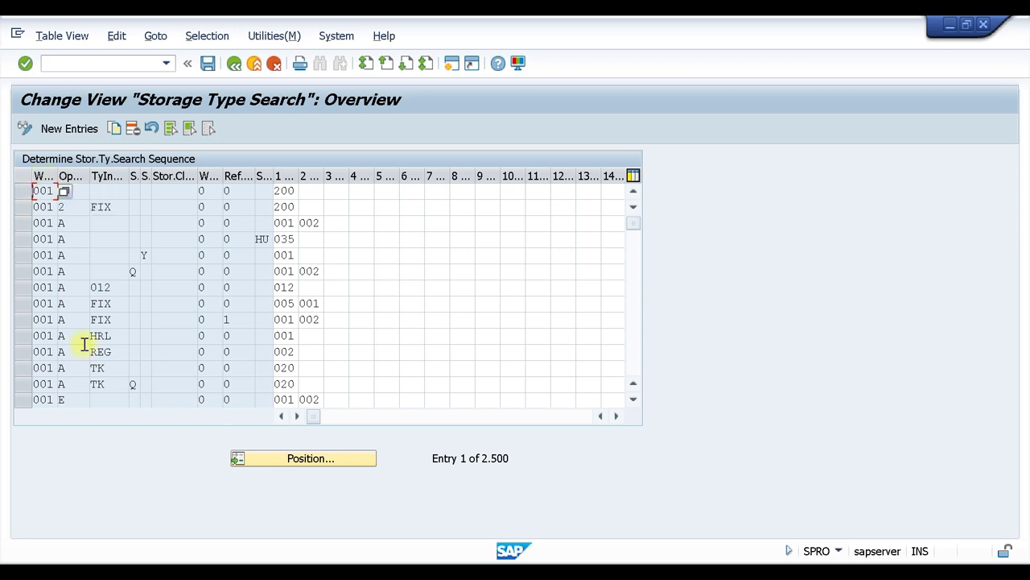
pyautogui.click(265, 458)
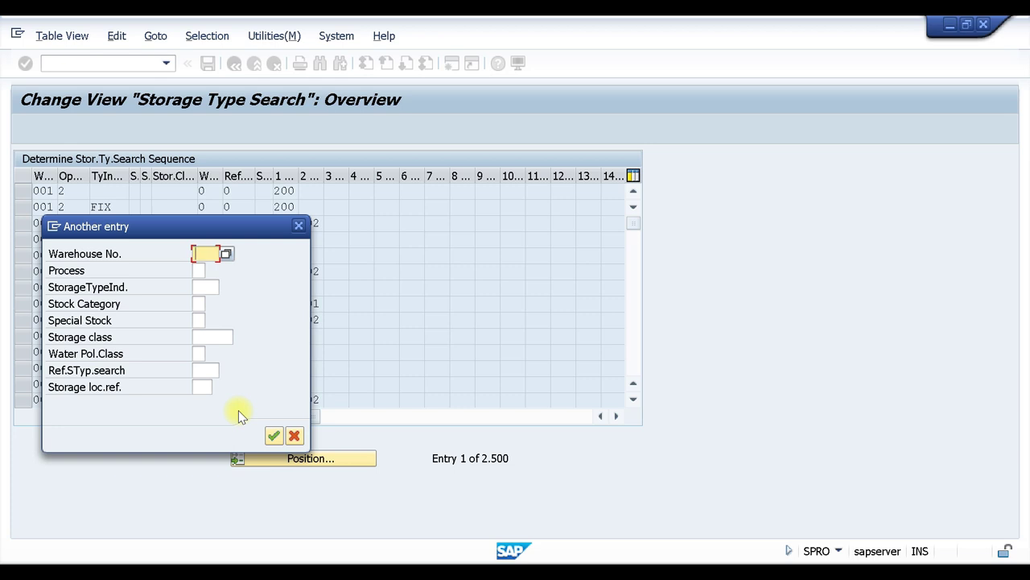
pyautogui.write('W01')
pyautogui.press('Return')
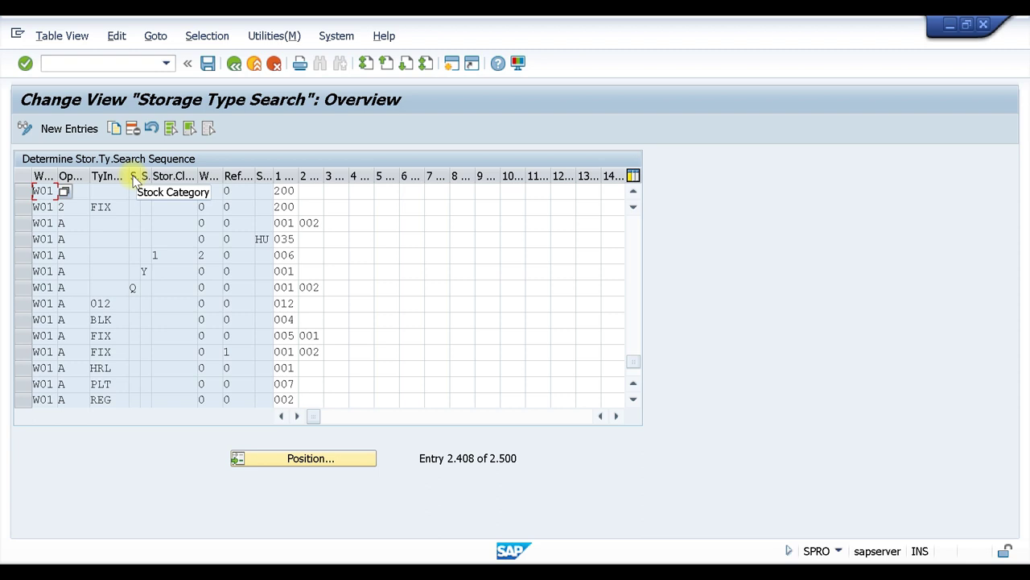
# Look up the possible stock category values for the W01 stock removal entry with category Q.
pyautogui.click(133, 288)
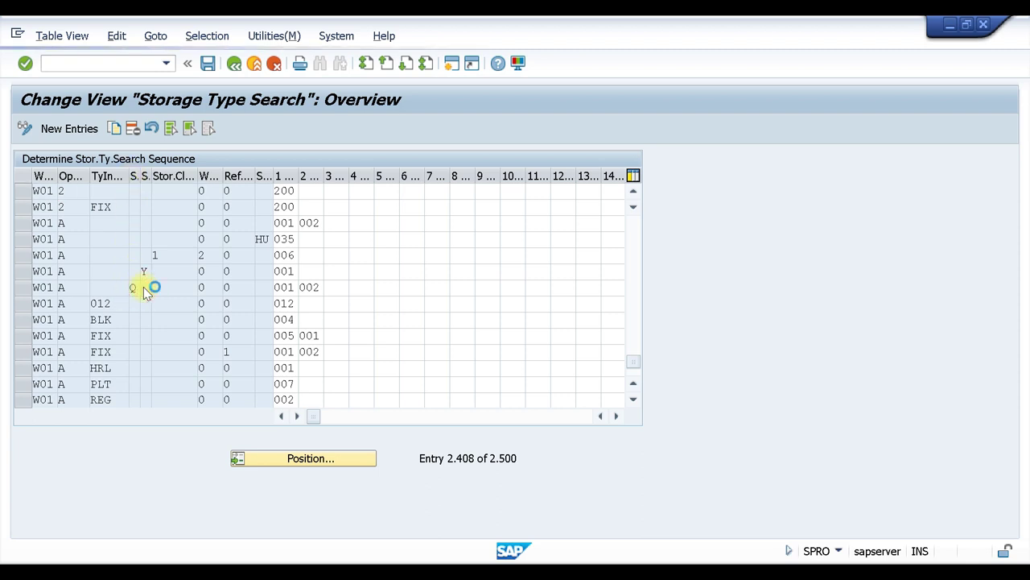
pyautogui.press('F4')
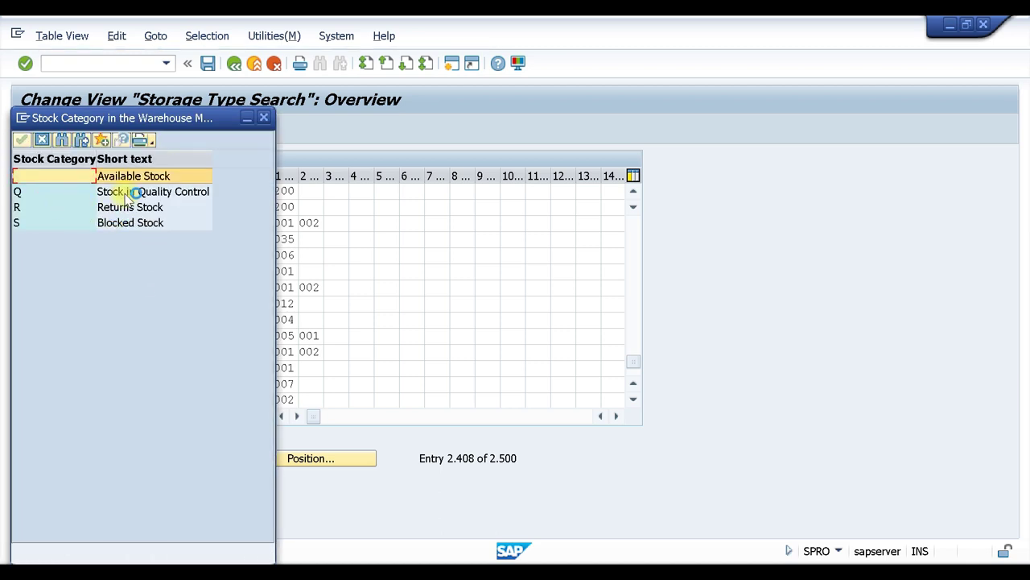
pyautogui.click(129, 193)
pyautogui.click(264, 119)
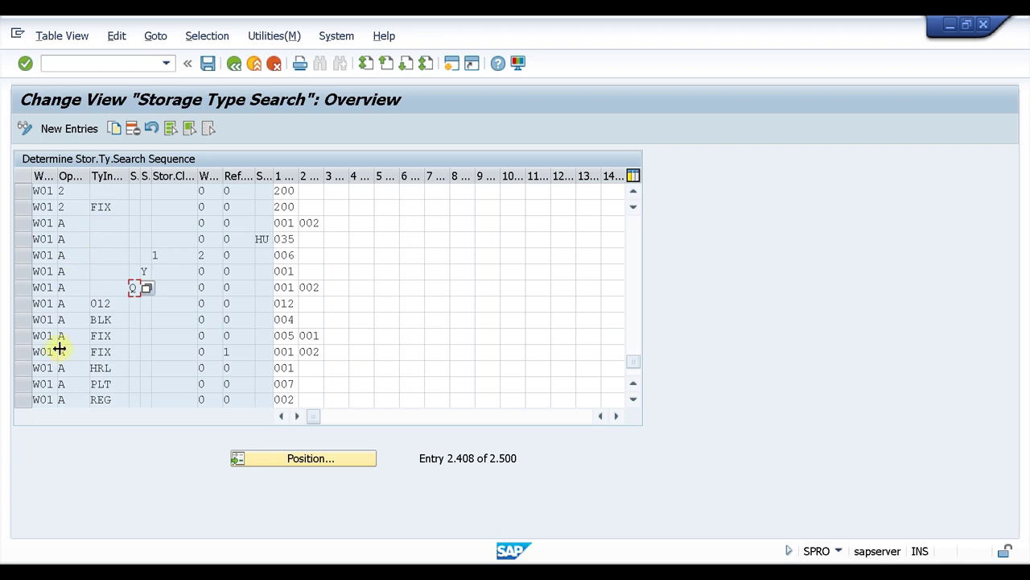
# Locate the storage type search entry for warehouse W01, process E, stock category Q, then return to the activity list.
pyautogui.click(277, 460)
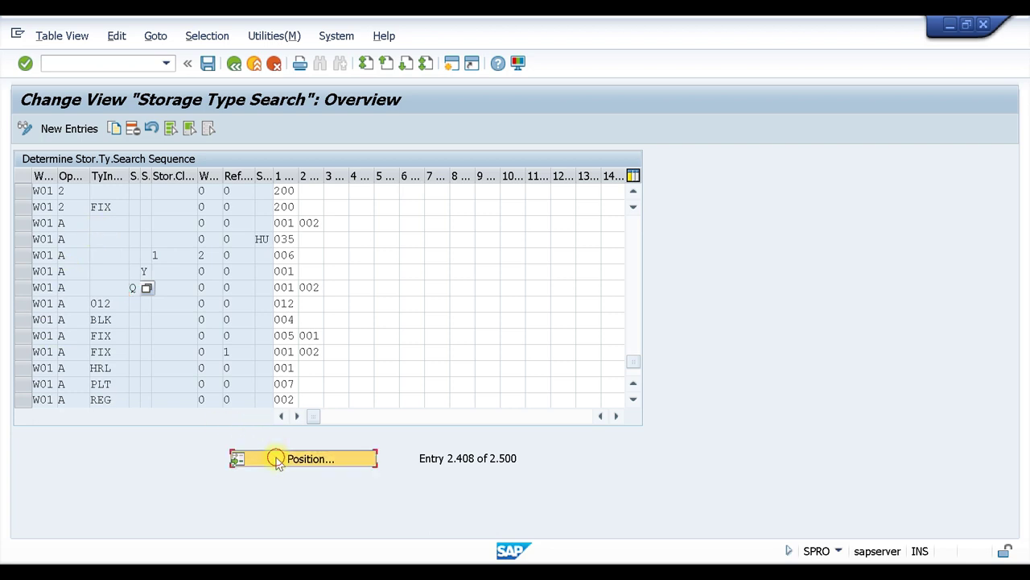
pyautogui.write('W01')
pyautogui.press('Tab')
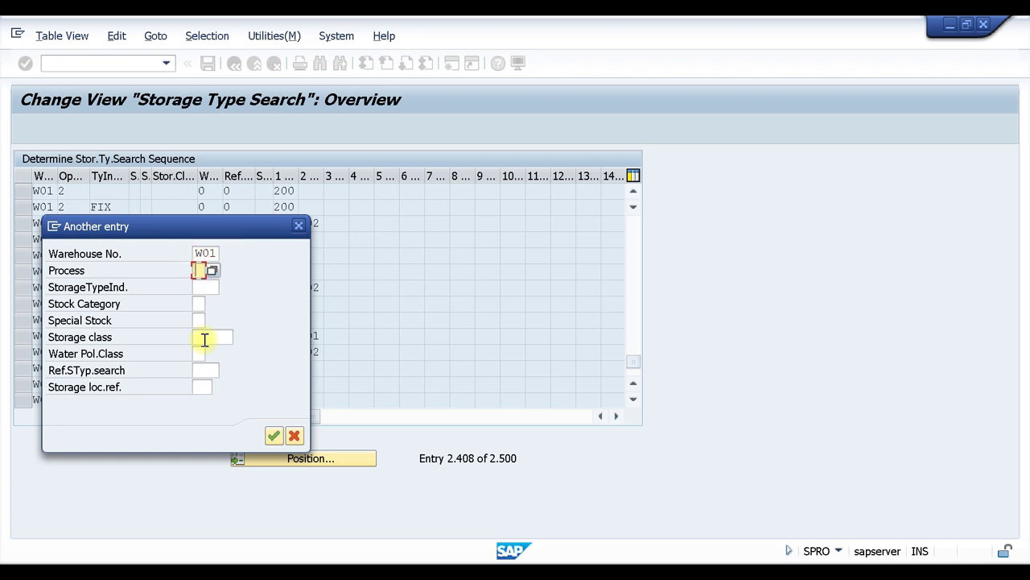
pyautogui.write('E')
pyautogui.click(198, 306)
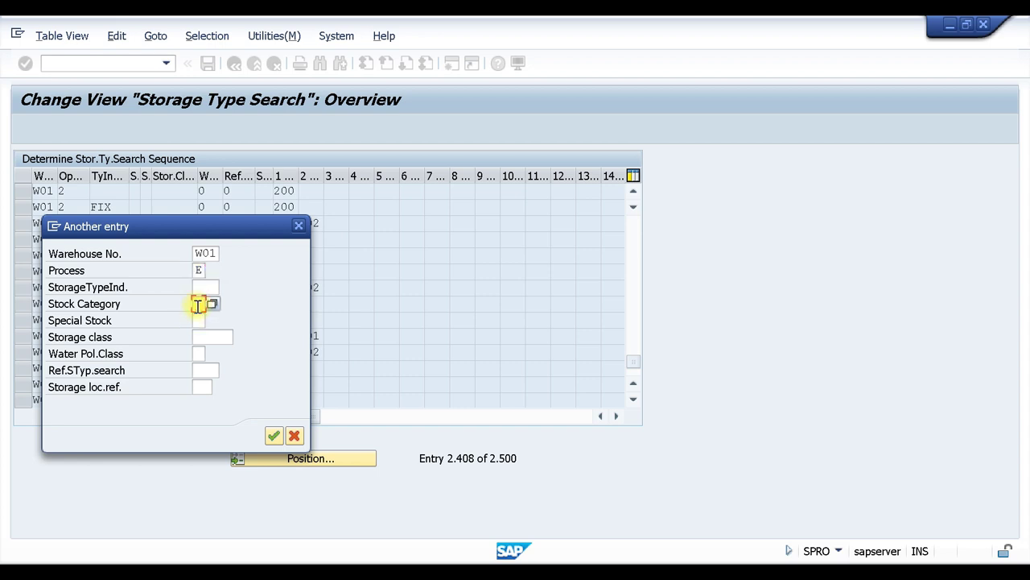
pyautogui.click(274, 436)
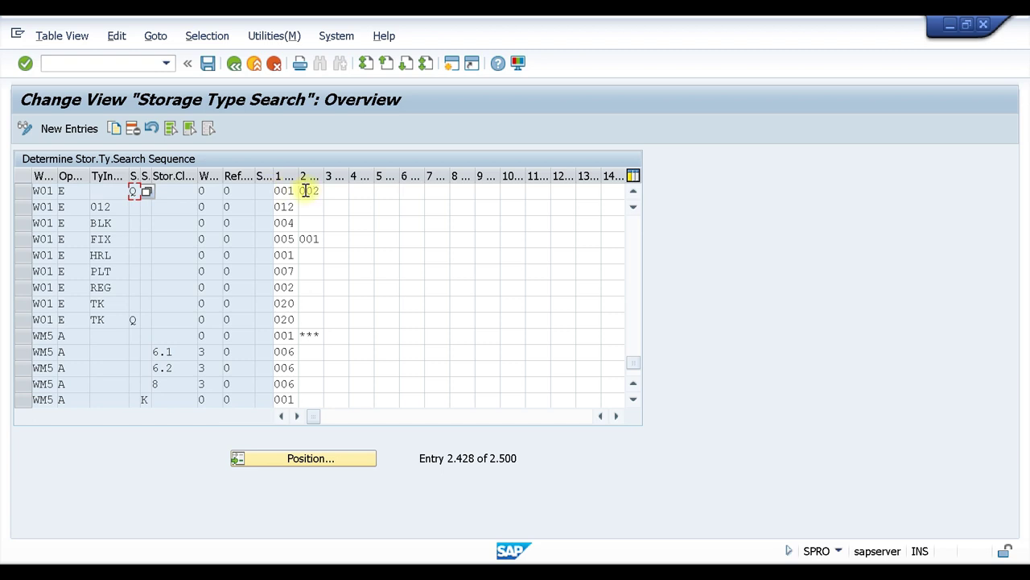
pyautogui.click(235, 64)
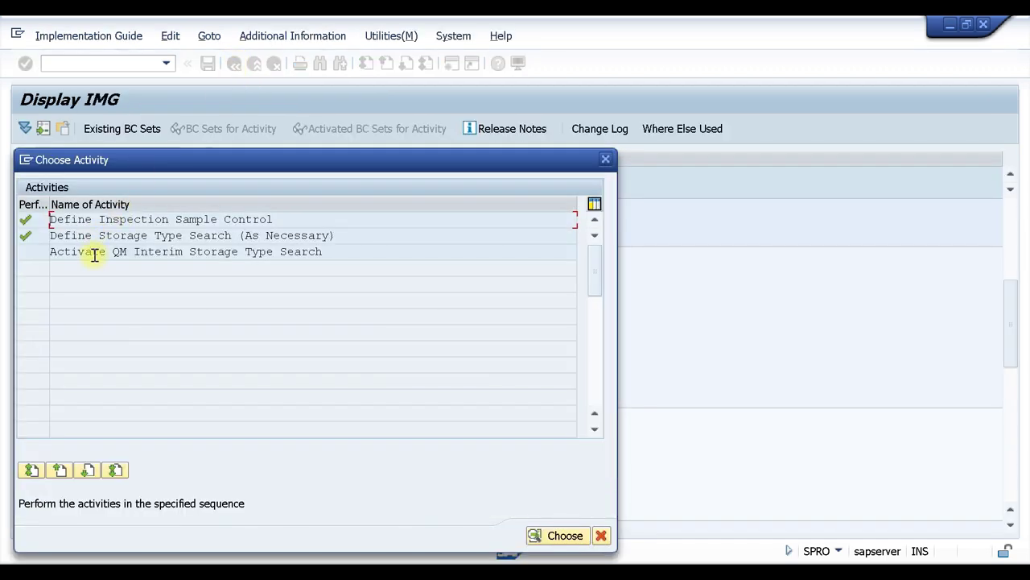
# Open the Activate QM Interim Storage Type Search activity and position the list at warehouse W01.
pyautogui.doubleClick(178, 251)
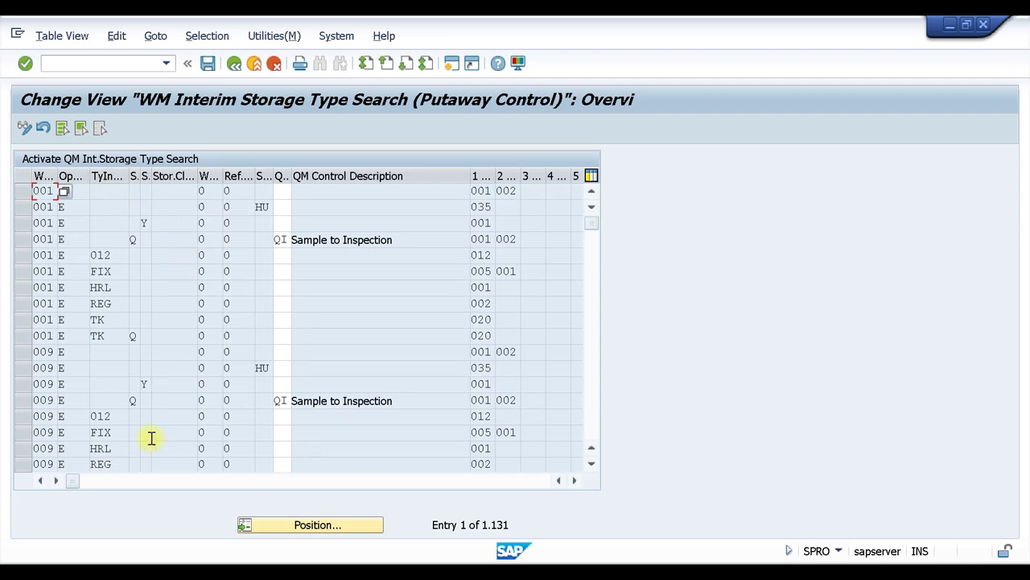
pyautogui.click(271, 527)
pyautogui.write('W01')
pyautogui.press('Return')
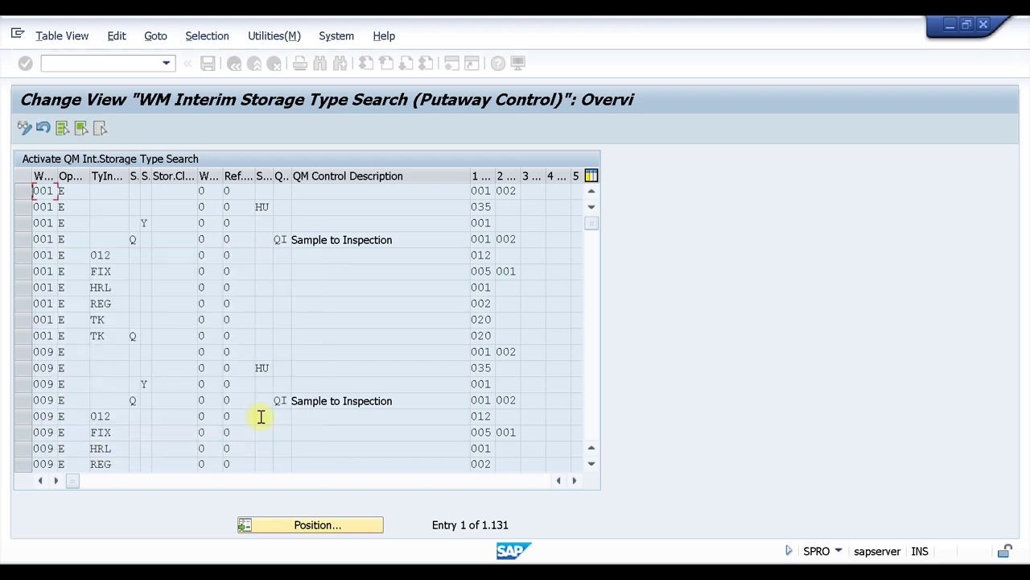
pyautogui.click(83, 191)
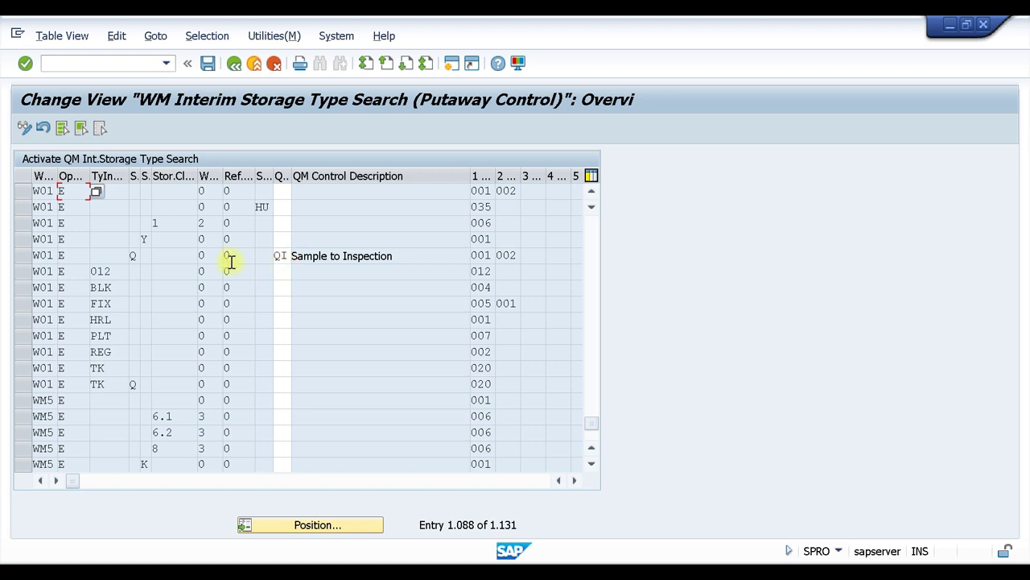
# Examine the W01 entry for stock category Q, then save the view and close the activity list.
pyautogui.click(135, 256)
pyautogui.write('Q')
pyautogui.hotkey('ctrl', 's')
pyautogui.click(234, 63)
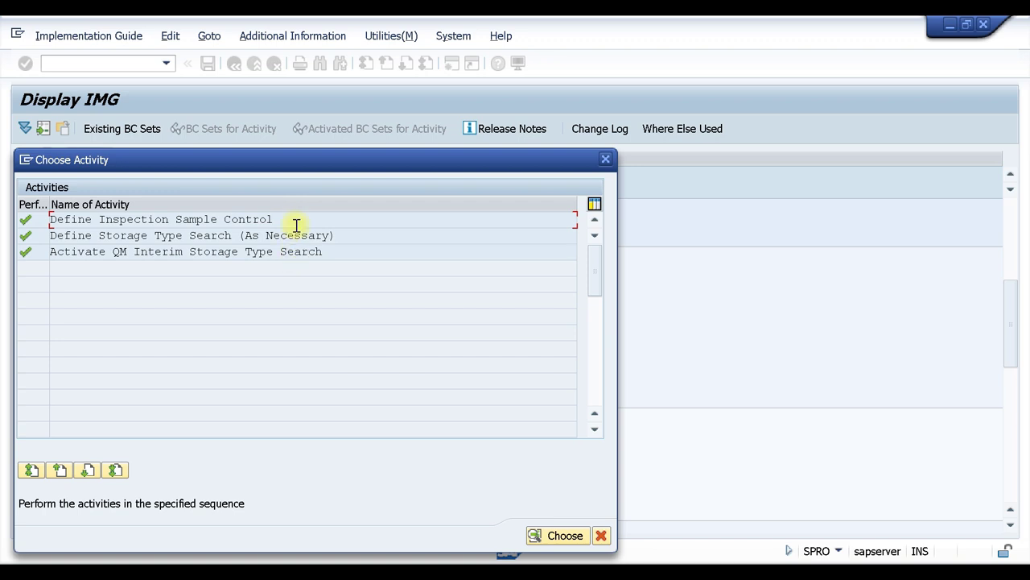
pyautogui.click(605, 158)
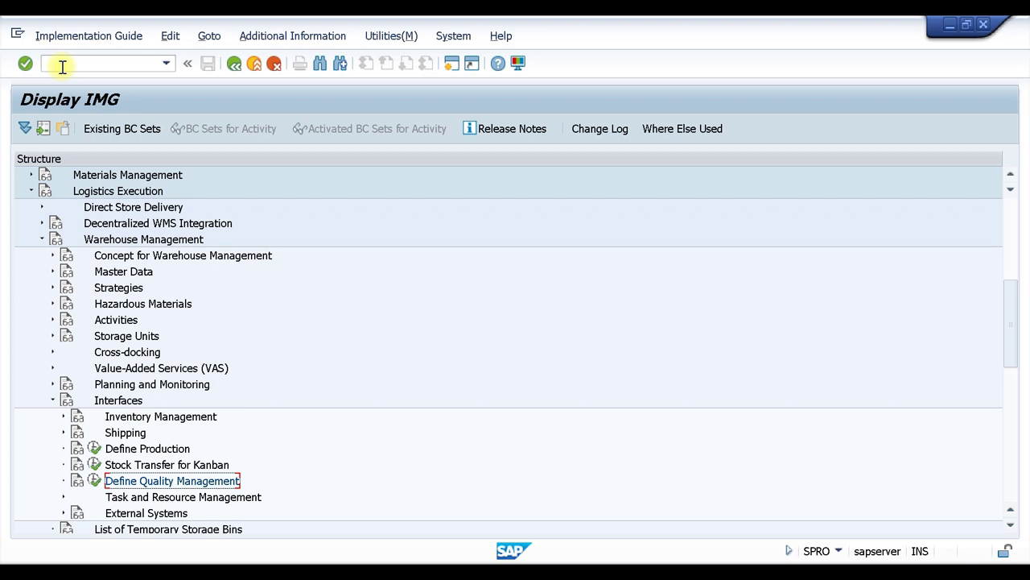
# Start transaction MM01 for material 1287 and call up its view selection.
pyautogui.click(62, 67)
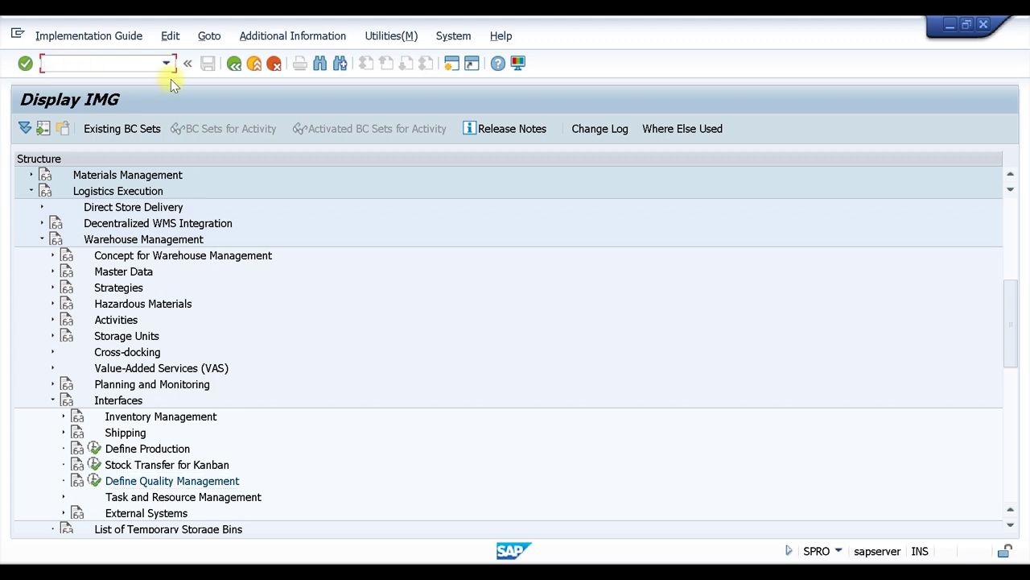
pyautogui.write('/NMM01')
pyautogui.press('Return')
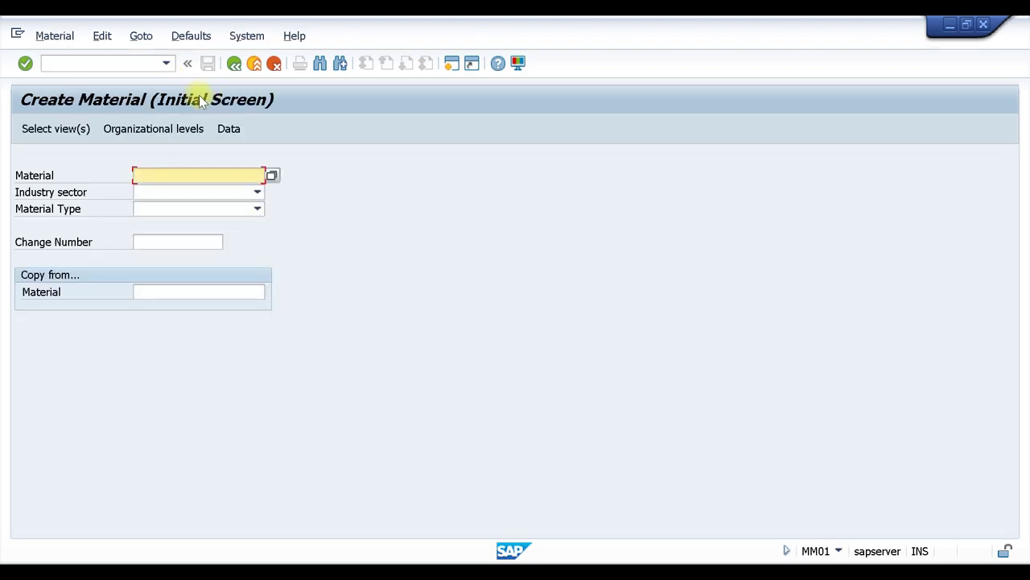
pyautogui.click(161, 177)
pyautogui.click(161, 189)
pyautogui.press('Return')
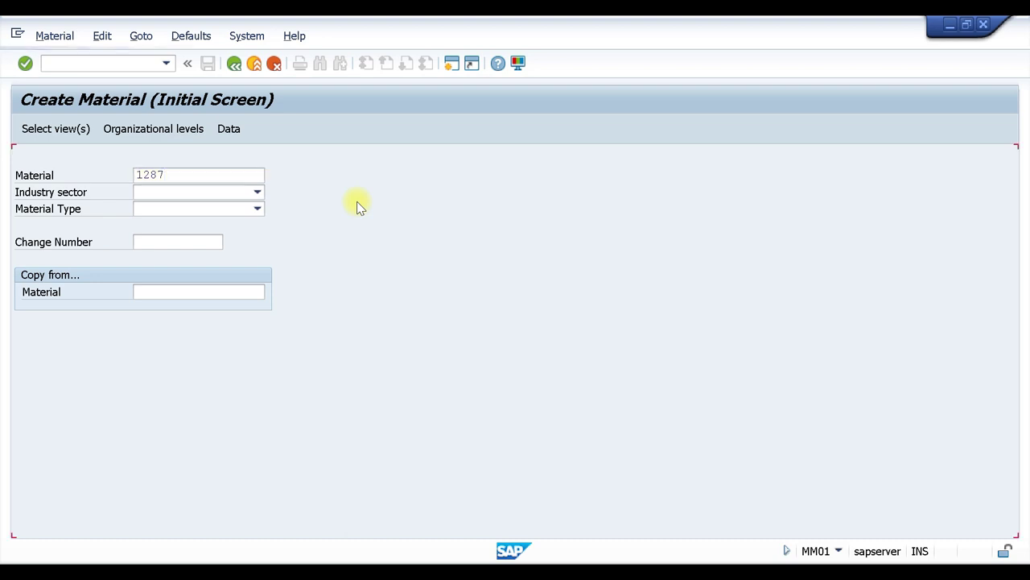
pyautogui.press('Return')
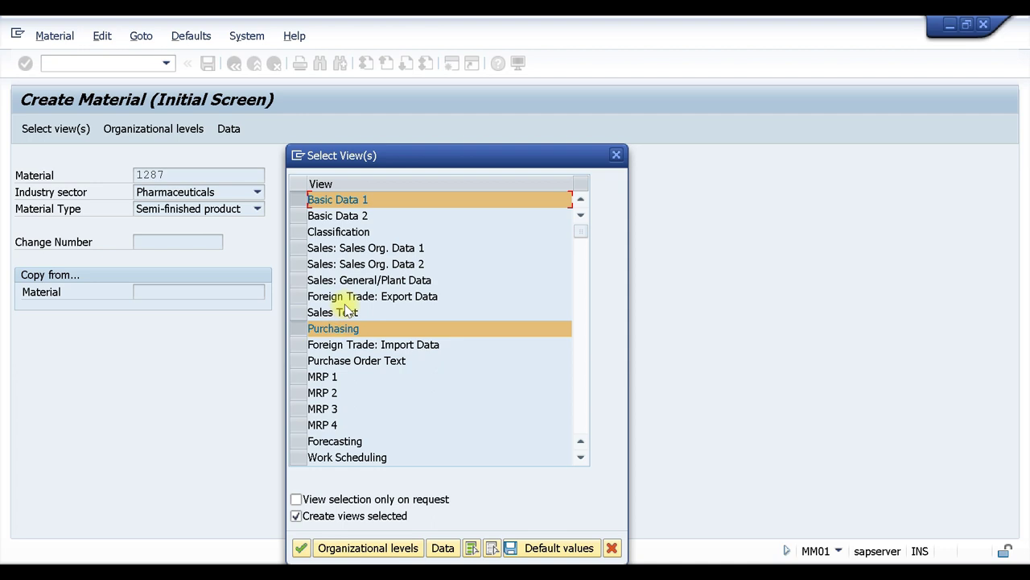
# Add the Quality Management view for material 1287 and open it for plant T110, storage location T001.
pyautogui.scroll(-6, 354, 318)
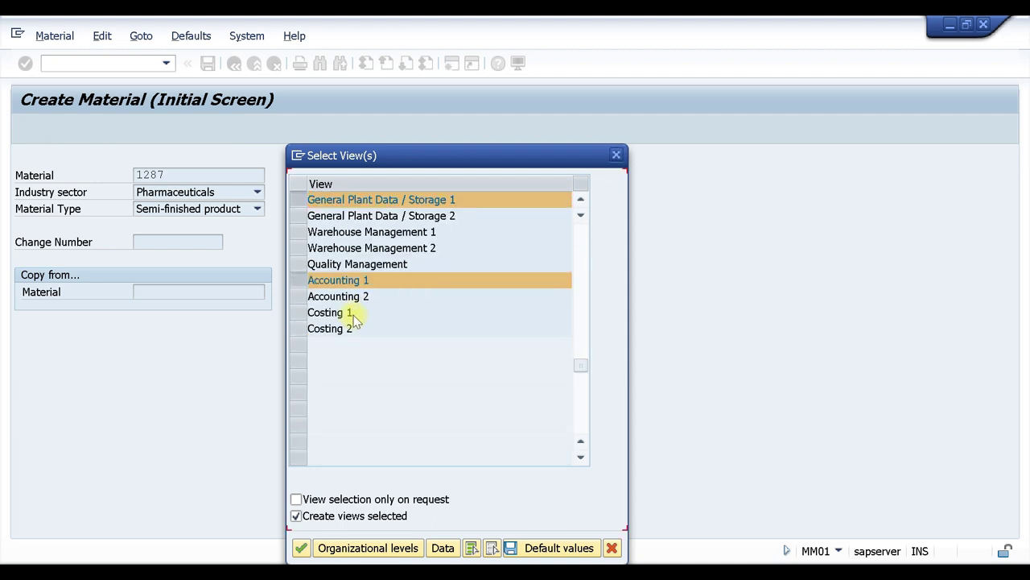
pyautogui.scroll(-1, 355, 320)
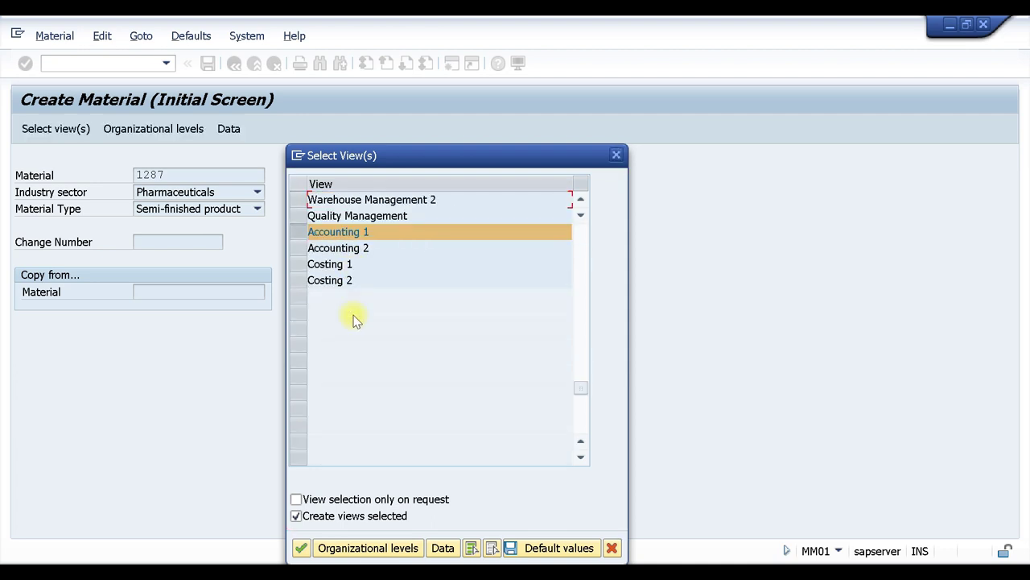
pyautogui.click(308, 215)
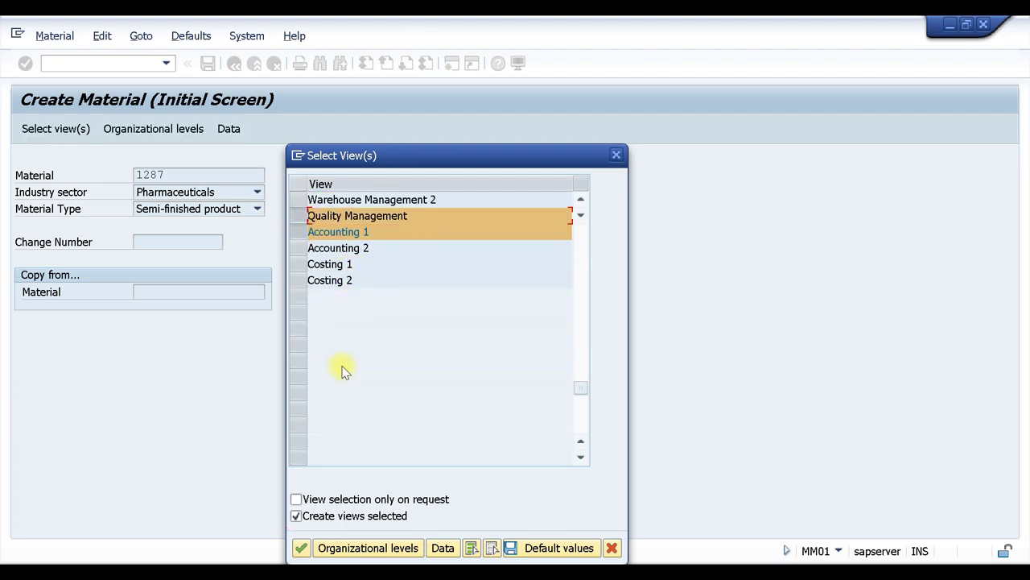
pyautogui.click(345, 547)
pyautogui.click(324, 232)
pyautogui.click(314, 236)
pyautogui.click(313, 252)
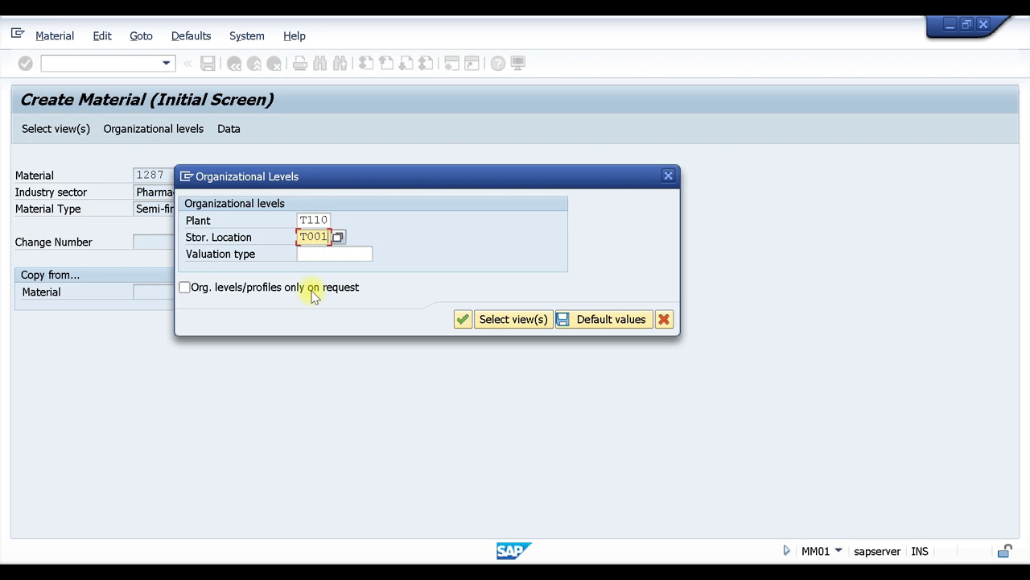
pyautogui.click(460, 320)
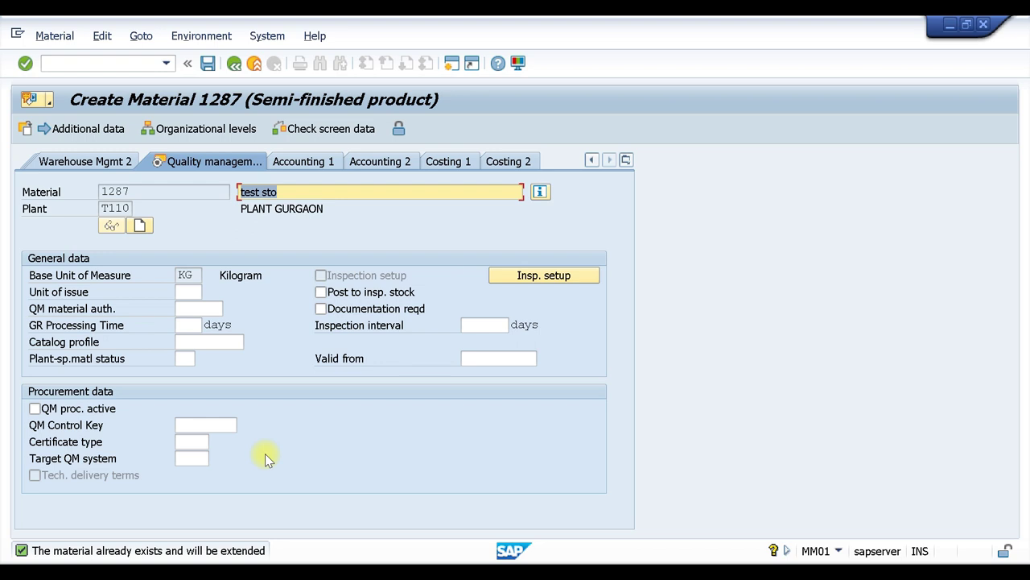
# Open the inspection setup of material 1287 and add inspection type 01, Goods Receipt Inspection for Order.
pyautogui.click(509, 276)
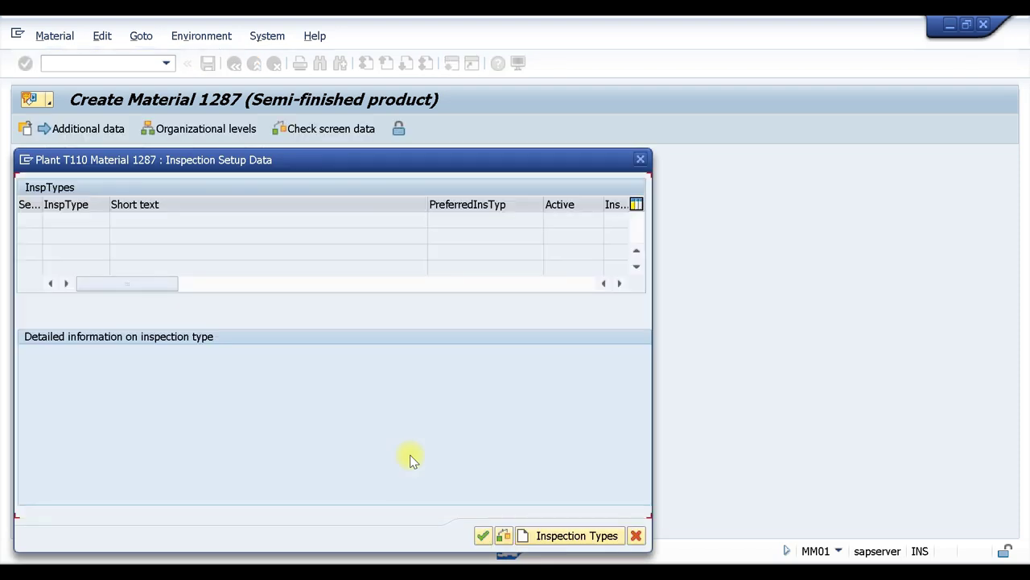
pyautogui.click(577, 535)
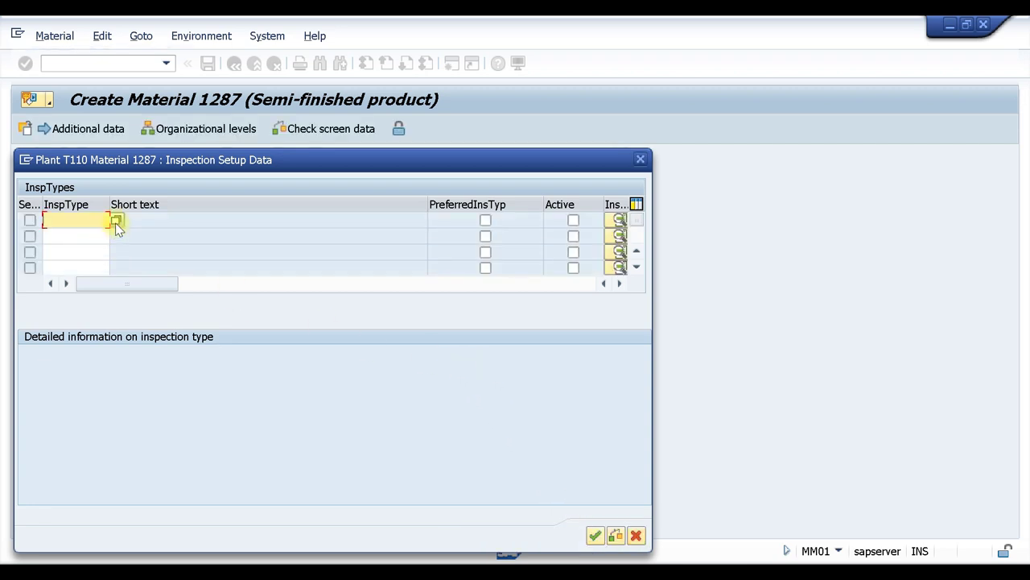
pyautogui.click(116, 220)
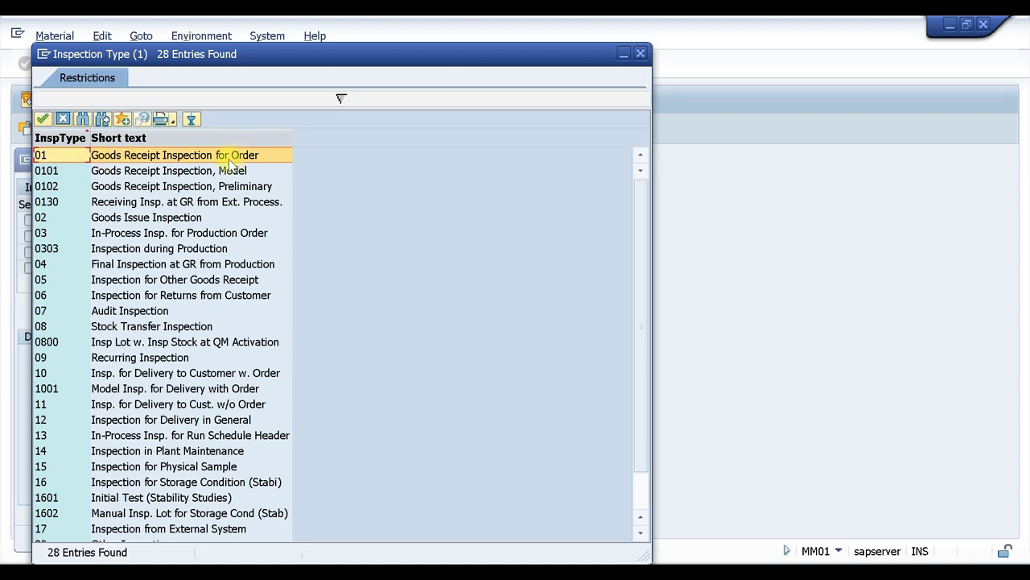
pyautogui.doubleClick(59, 154)
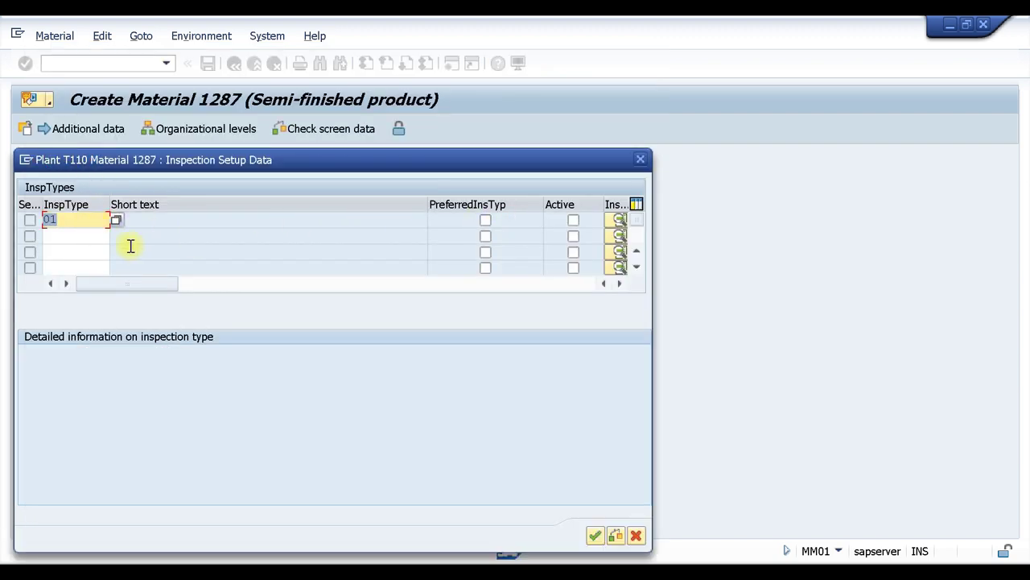
# Add inspection type 04, Final Inspection at GR from Production, and mark types 01 and 04 as active.
pyautogui.click(72, 240)
pyautogui.click(116, 235)
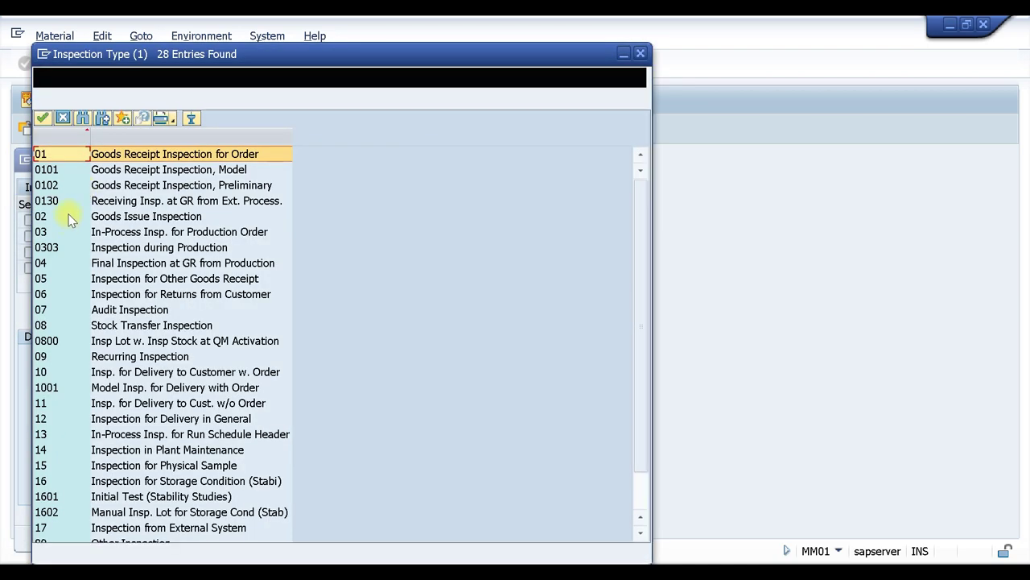
pyautogui.click(47, 215)
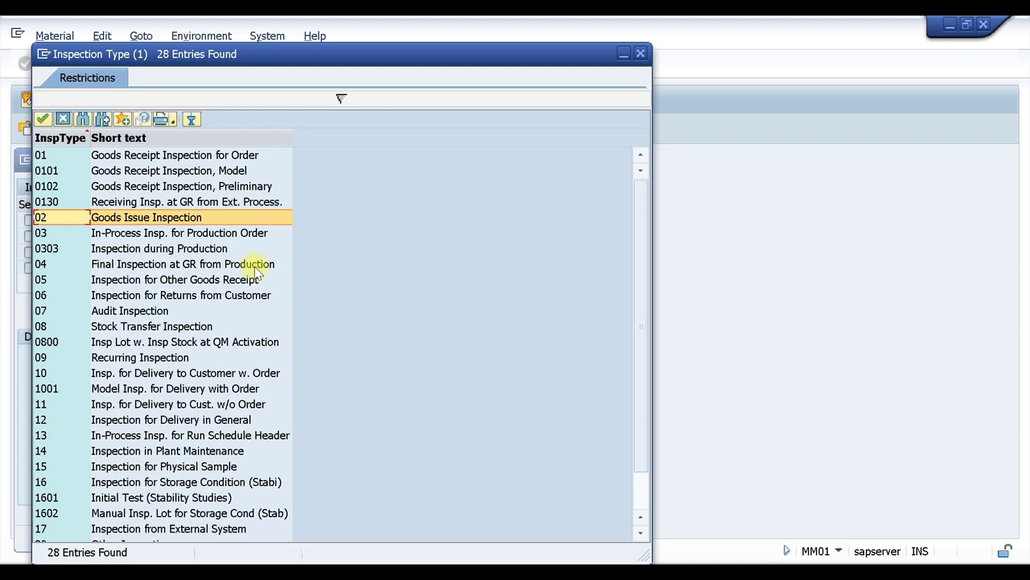
pyautogui.doubleClick(41, 265)
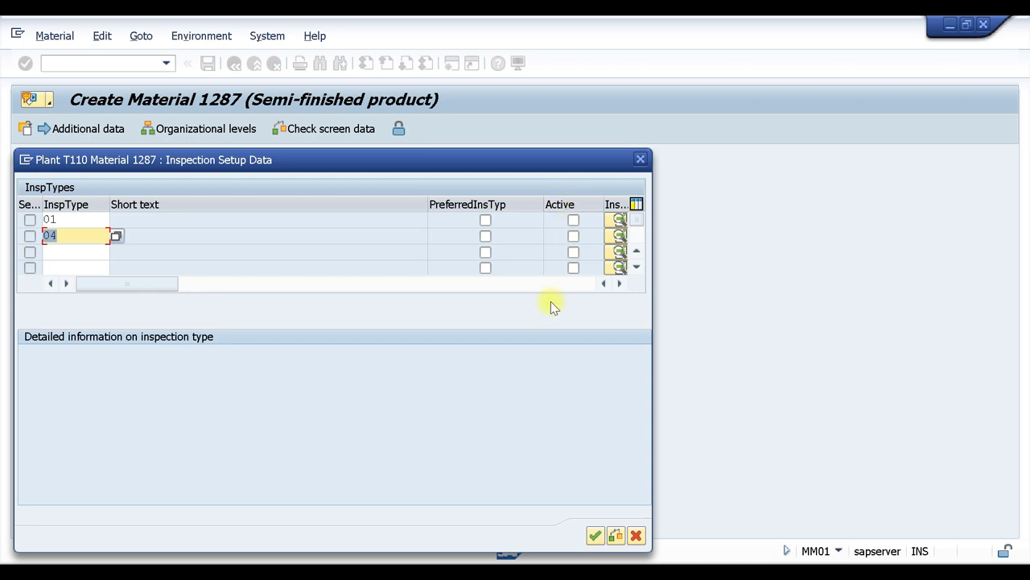
pyautogui.click(573, 220)
pyautogui.click(573, 236)
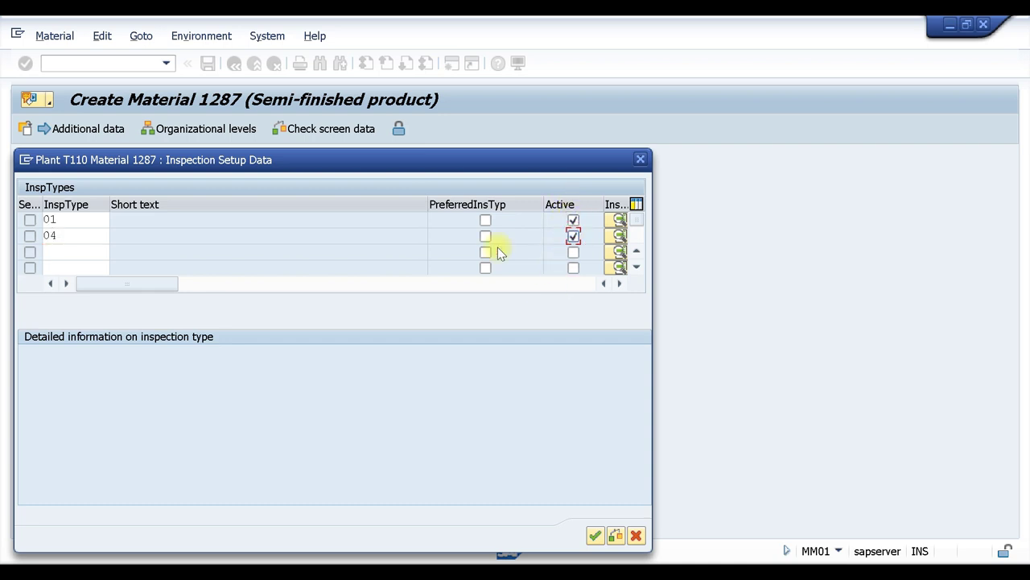
# Try to confirm the inspection types for material 1287, then close the inspection setup.
pyautogui.moveTo(76, 219); pyautogui.dragTo(16, 219)
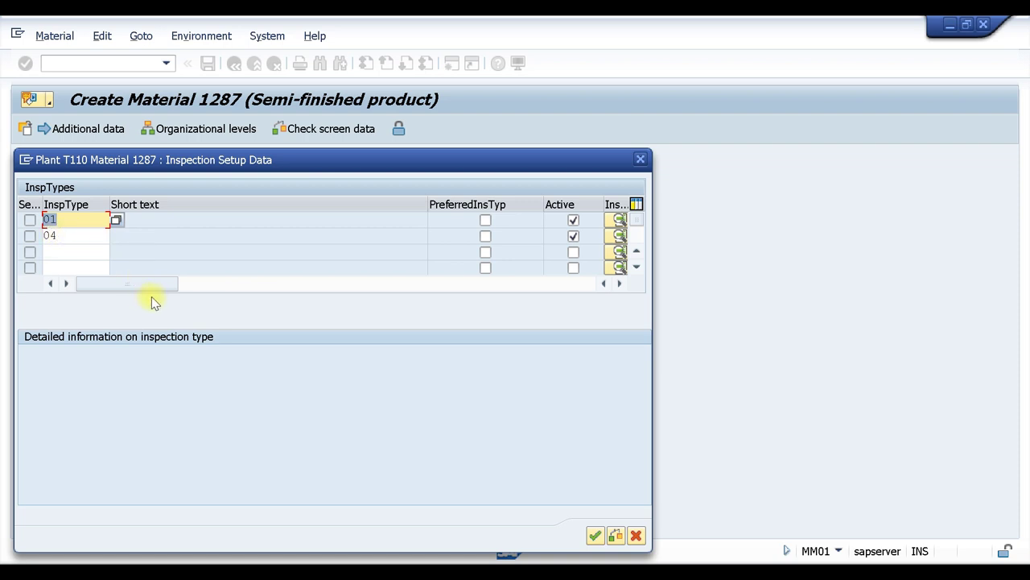
pyautogui.press('Return')
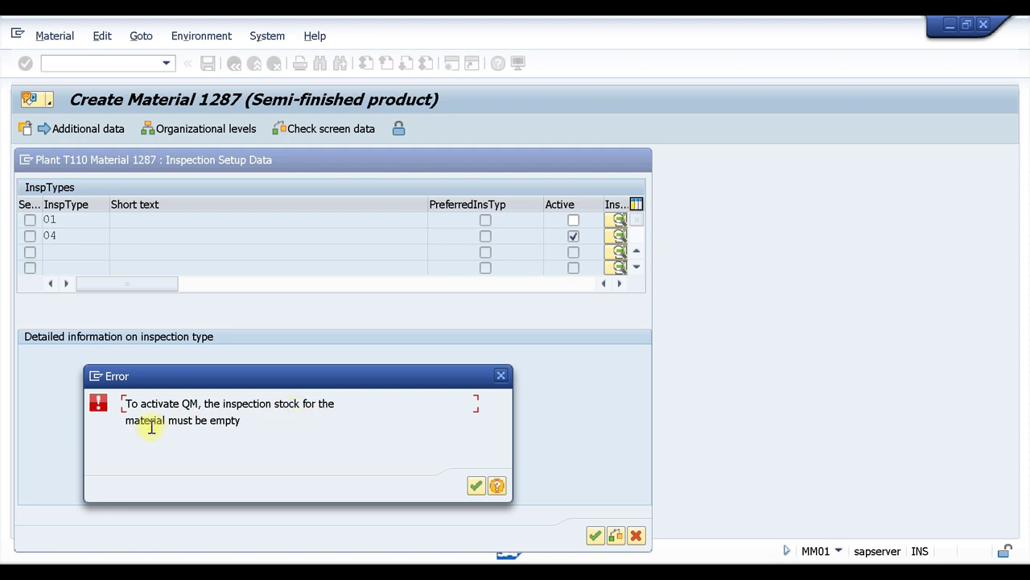
pyautogui.click(500, 376)
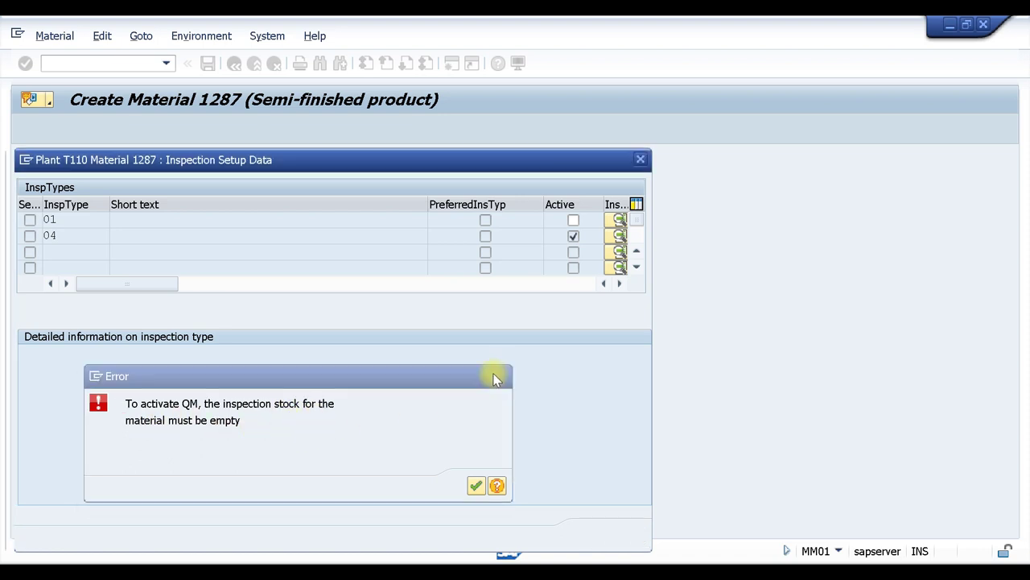
pyautogui.click(641, 159)
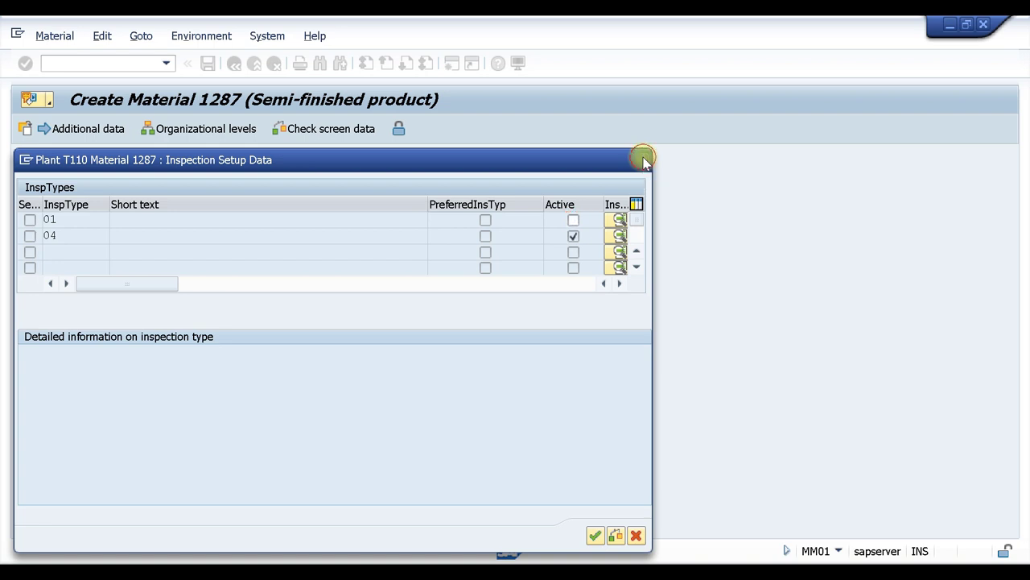
pyautogui.moveTo(239, 192); pyautogui.dragTo(292, 192)
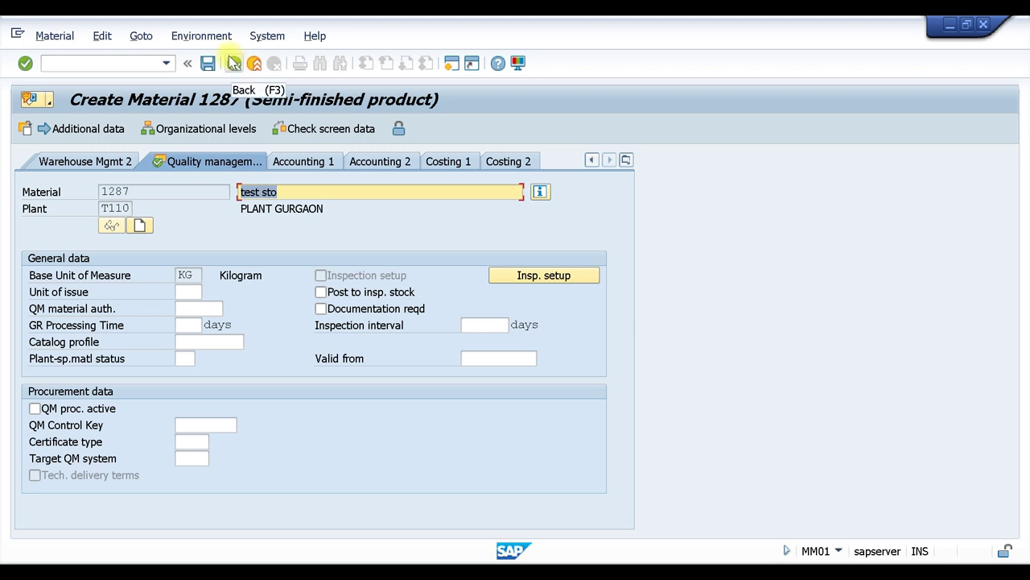
# Restart transaction MM01 for a new material with industry sector TATA MOTORS and material type TATA MOTORS MATERIAL.
pyautogui.click(102, 63)
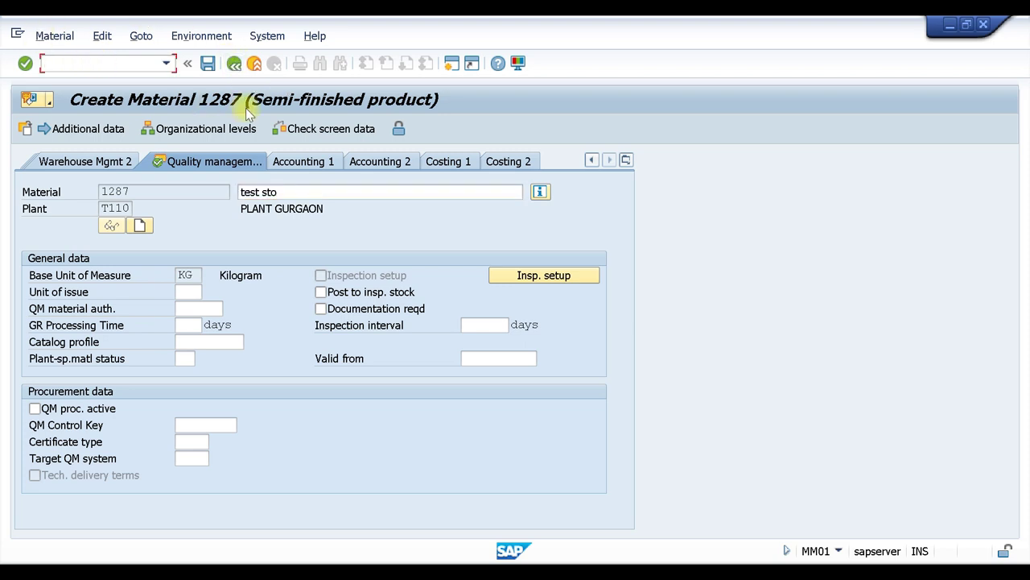
pyautogui.write('/NMM01')
pyautogui.press('Return')
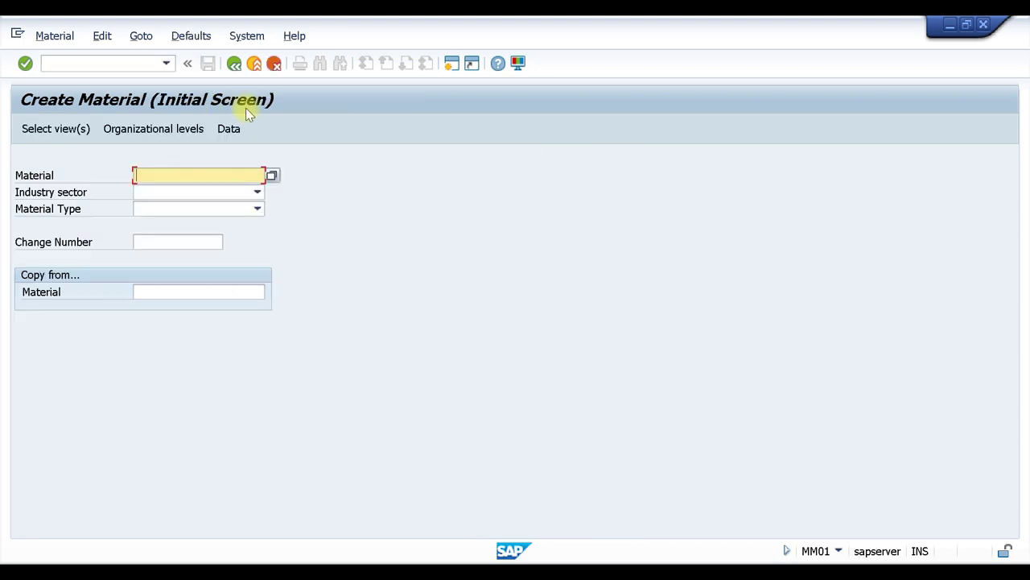
pyautogui.click(200, 192)
pyautogui.click(204, 427)
pyautogui.click(161, 209)
pyautogui.scroll(-6, 170, 322)
pyautogui.scroll(-6, 170, 322)
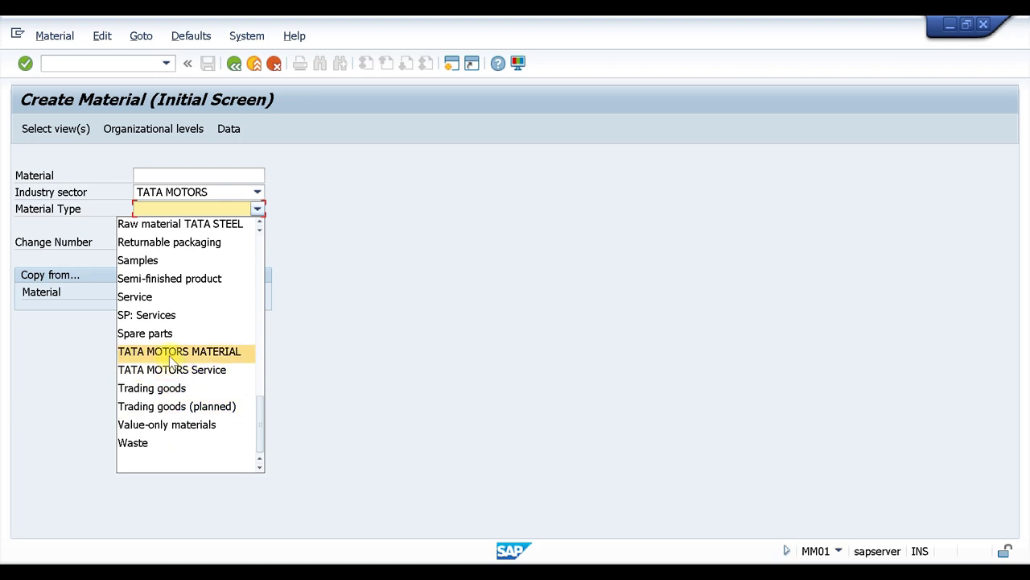
pyautogui.click(170, 351)
pyautogui.press('Return')
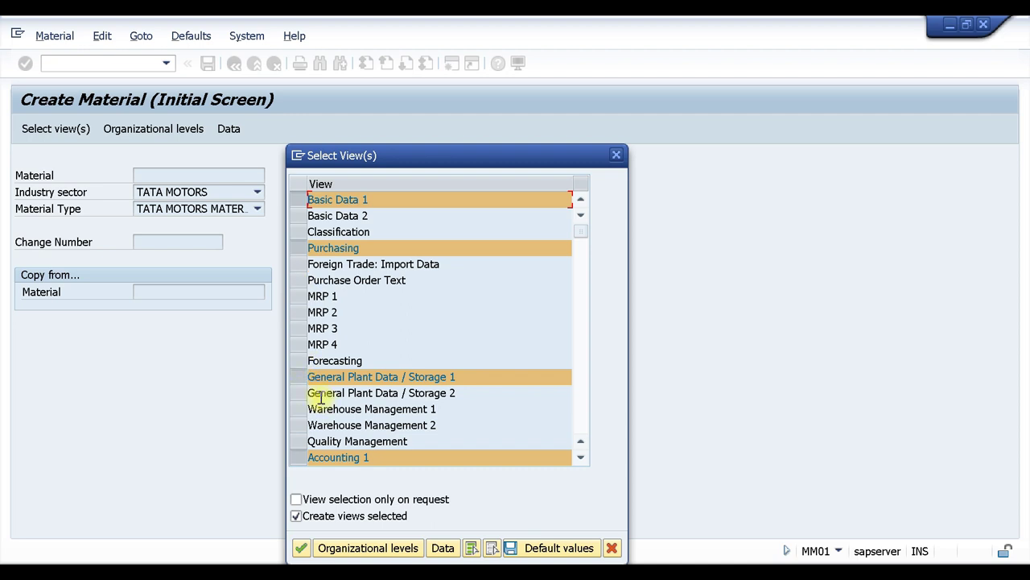
# Add the Quality Management, Warehouse Management 1 and Warehouse Management 2 views to the material's view selection.
pyautogui.click(297, 441)
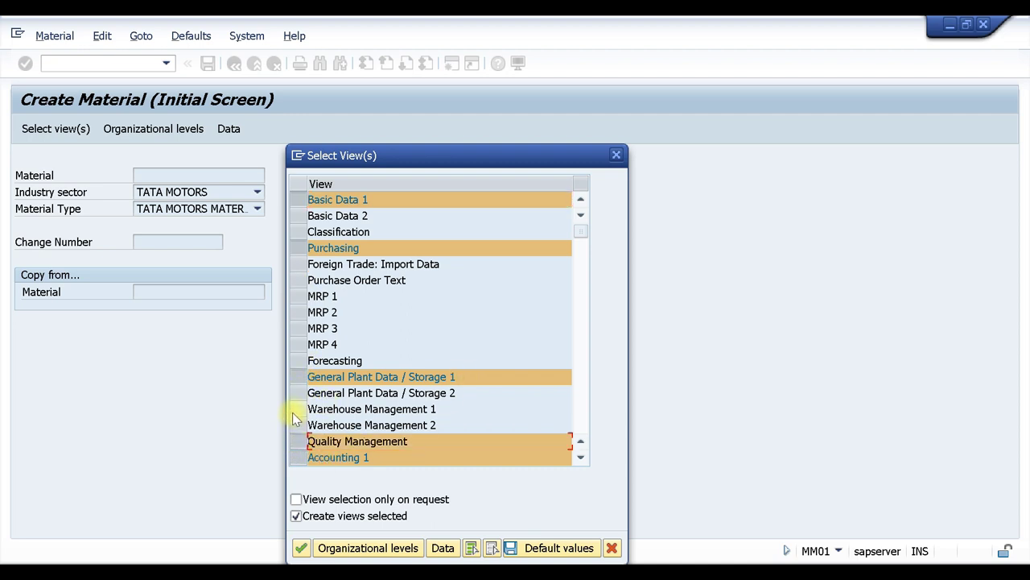
pyautogui.click(298, 409)
pyautogui.click(298, 425)
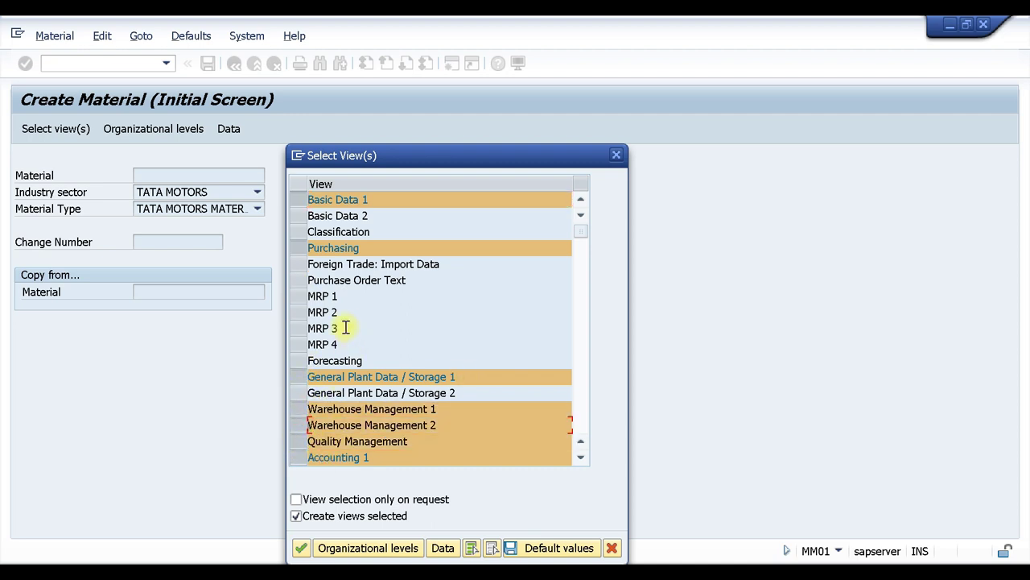
# Set the organizational levels to plant T110, storage location T001, warehouse number W01 and storage type 001, and confirm them.
pyautogui.click(330, 548)
pyautogui.click(313, 224)
pyautogui.click(314, 235)
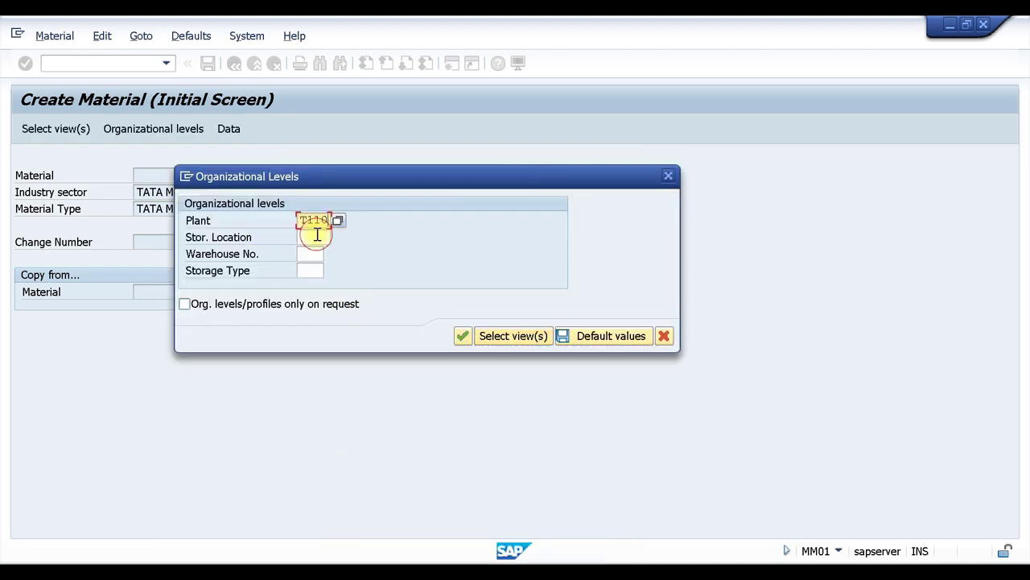
pyautogui.click(314, 237)
pyautogui.click(323, 254)
pyautogui.click(311, 254)
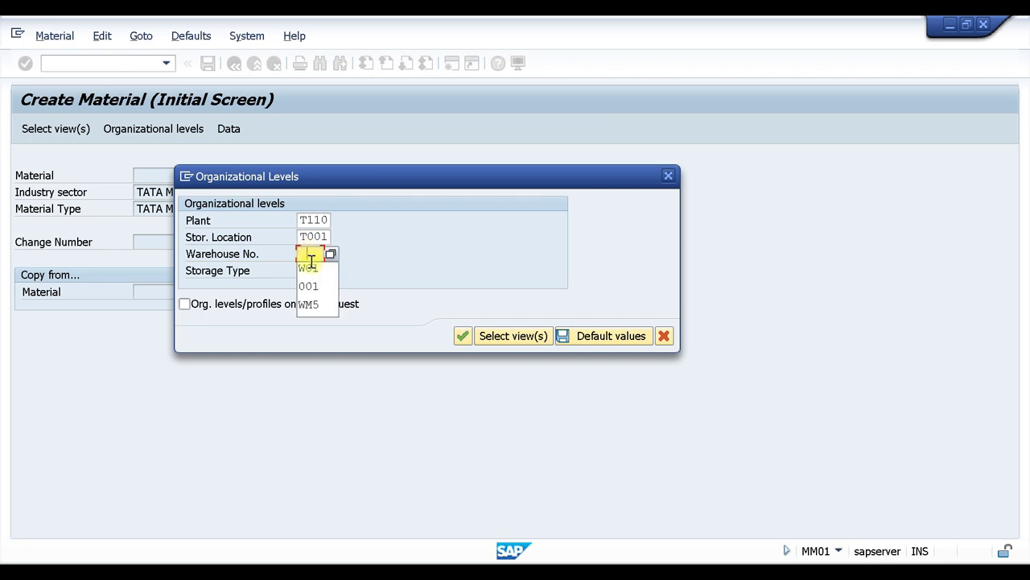
pyautogui.click(312, 271)
pyautogui.click(314, 271)
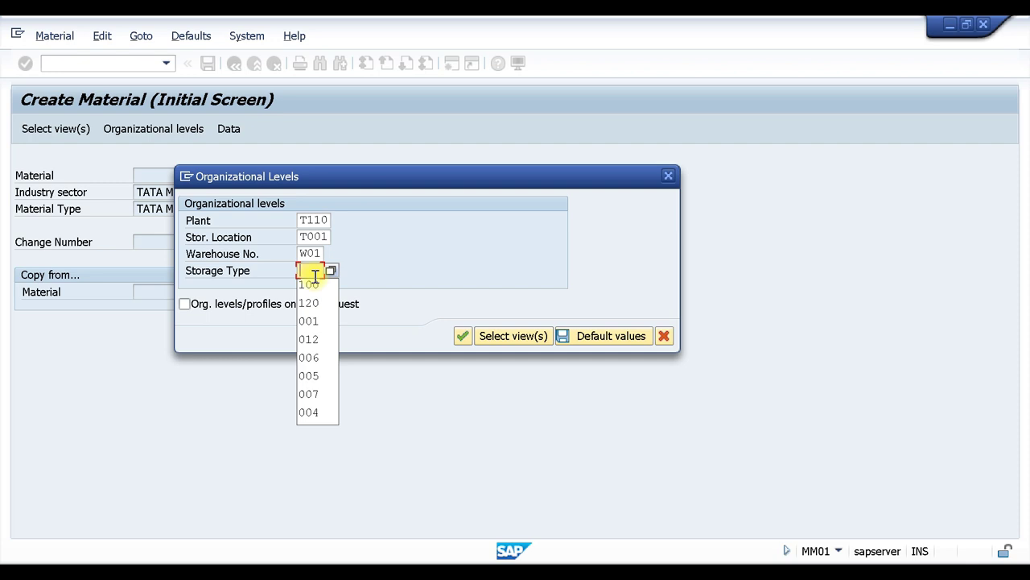
pyautogui.write('001')
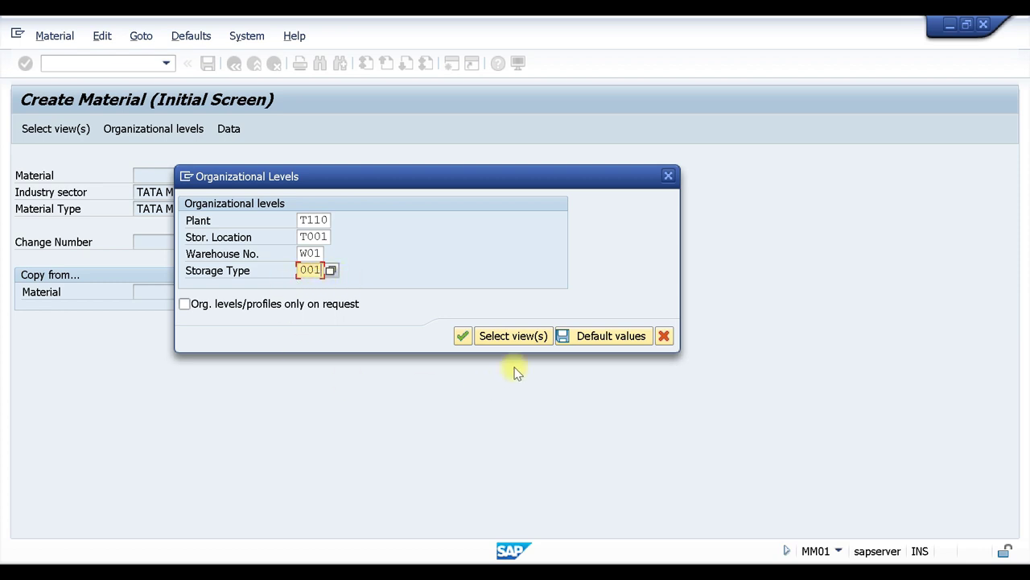
pyautogui.click(460, 337)
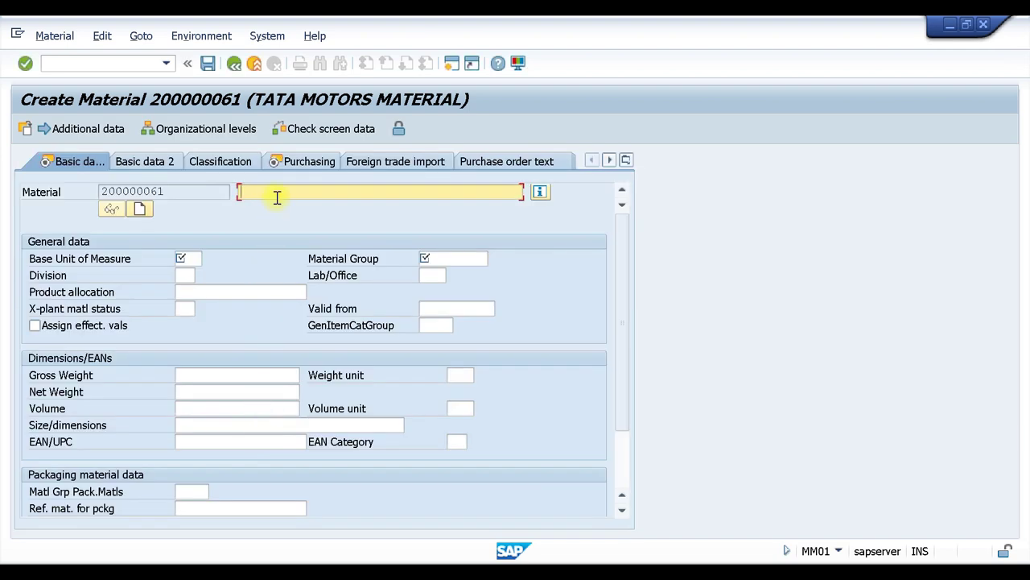
# Fill in the basic data with description TEST QM DATA, base unit of measure PC and material group T001.
pyautogui.write('TEST')
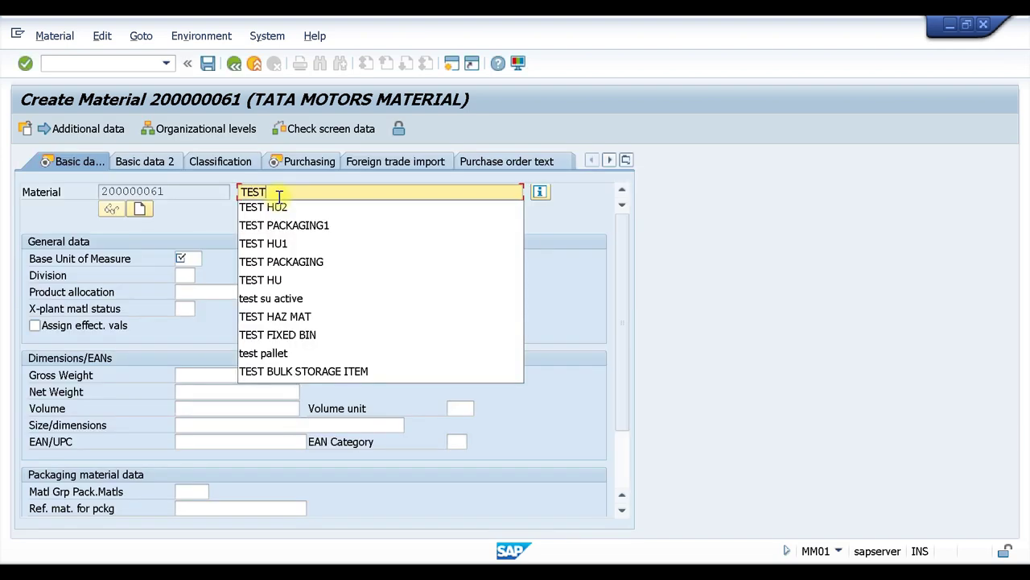
pyautogui.write(' QM DATA')
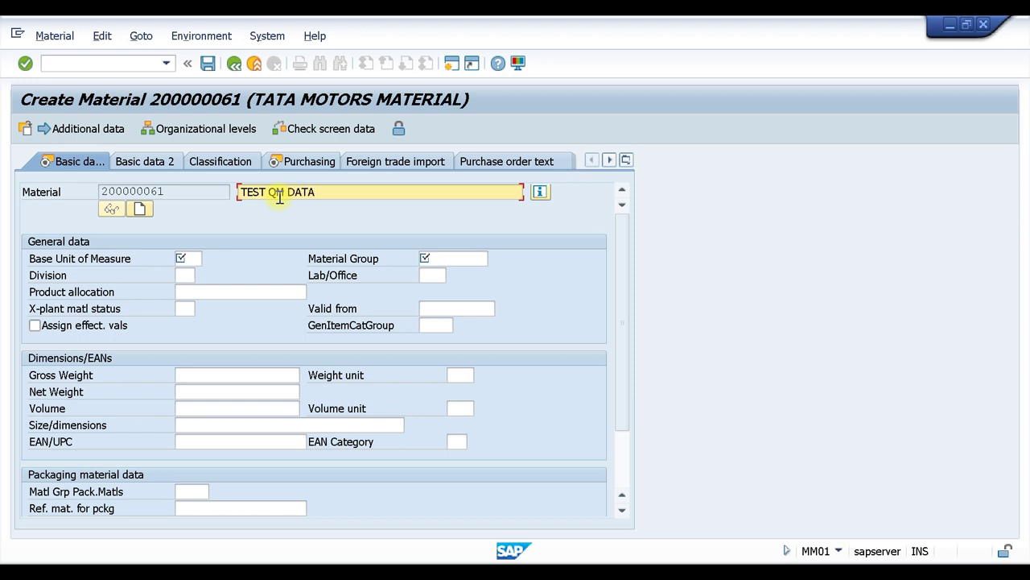
pyautogui.click(185, 258)
pyautogui.write('PC')
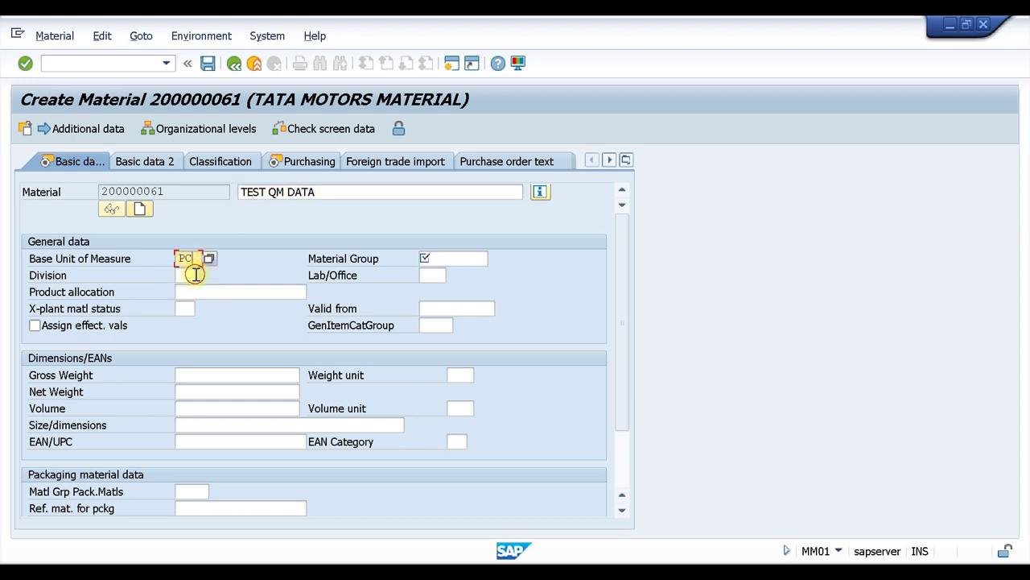
pyautogui.click(440, 256)
pyautogui.write('T001')
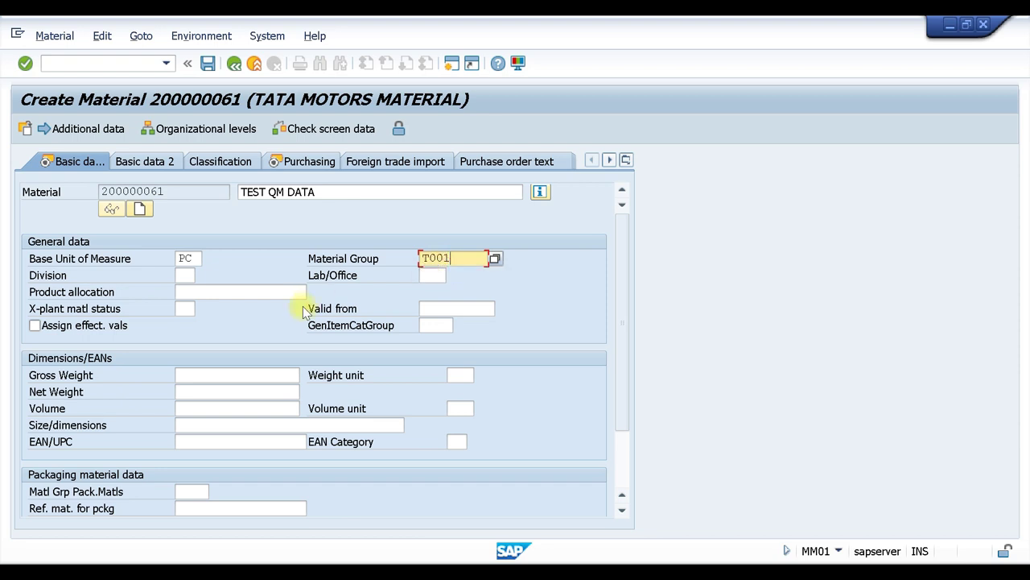
pyautogui.press('Return')
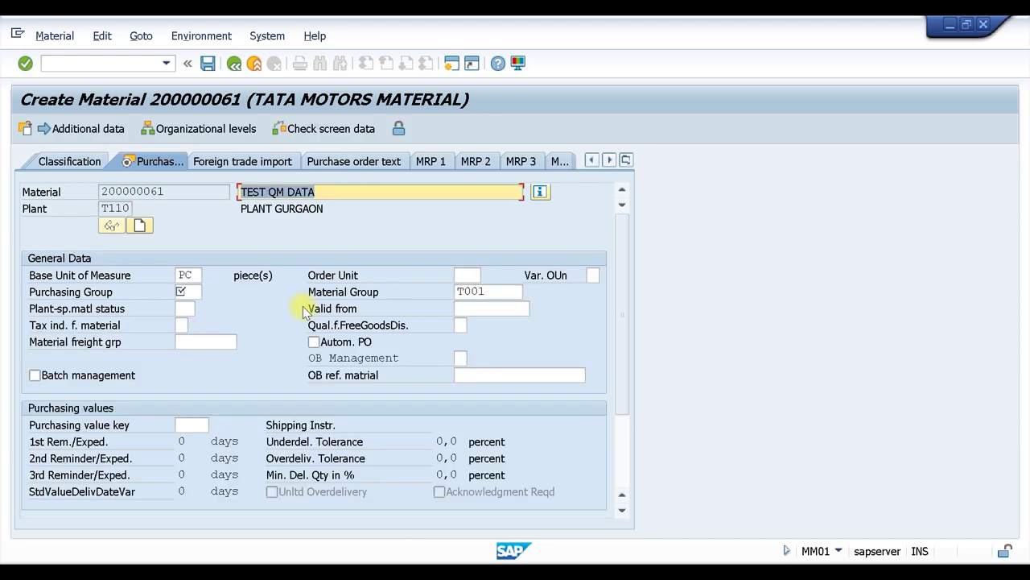
# Set the purchasing group to TM0 and proceed past the plant storage data to the Warehouse Management 1 view.
pyautogui.click(192, 294)
pyautogui.write('TM0')
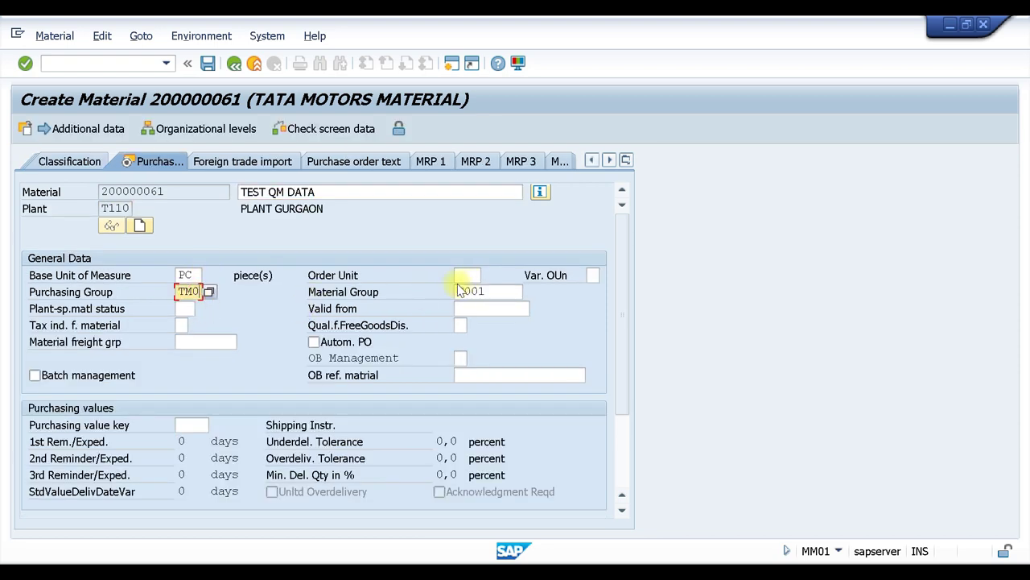
pyautogui.press('Return')
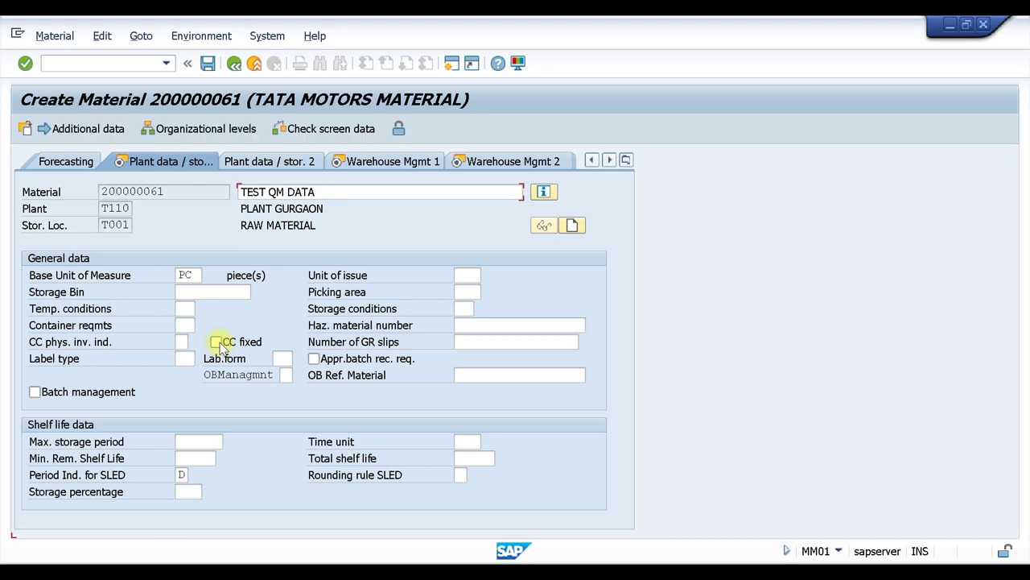
pyautogui.press('Return')
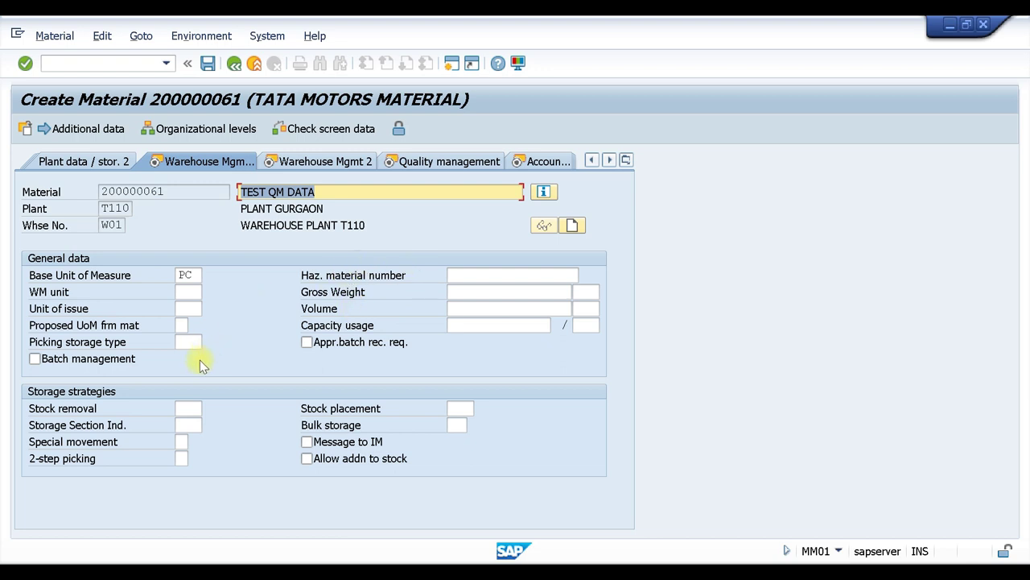
# Try to set the stock removal and stock placement indicators to 001 in the storage strategies.
pyautogui.click(189, 408)
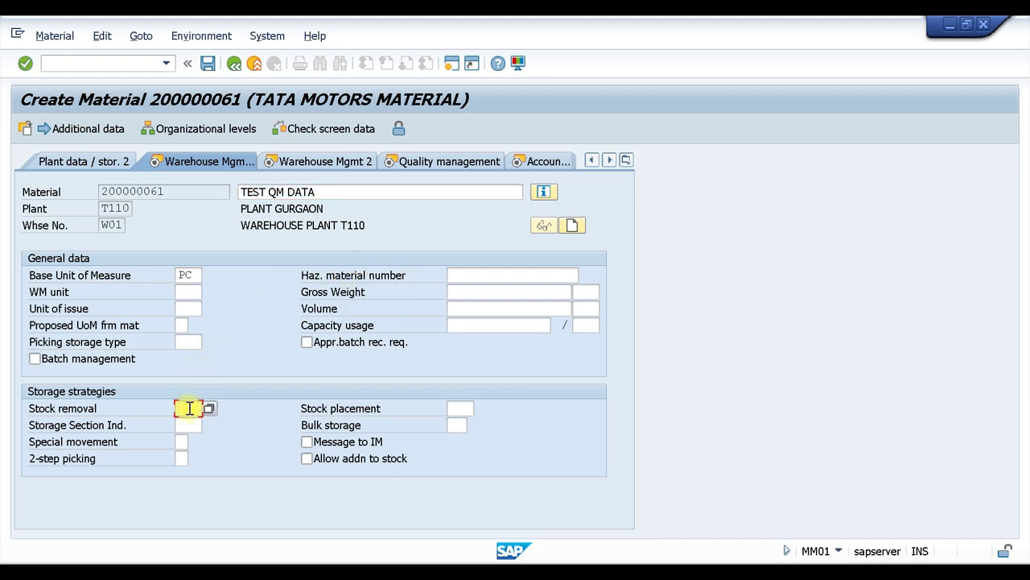
pyautogui.click(189, 408)
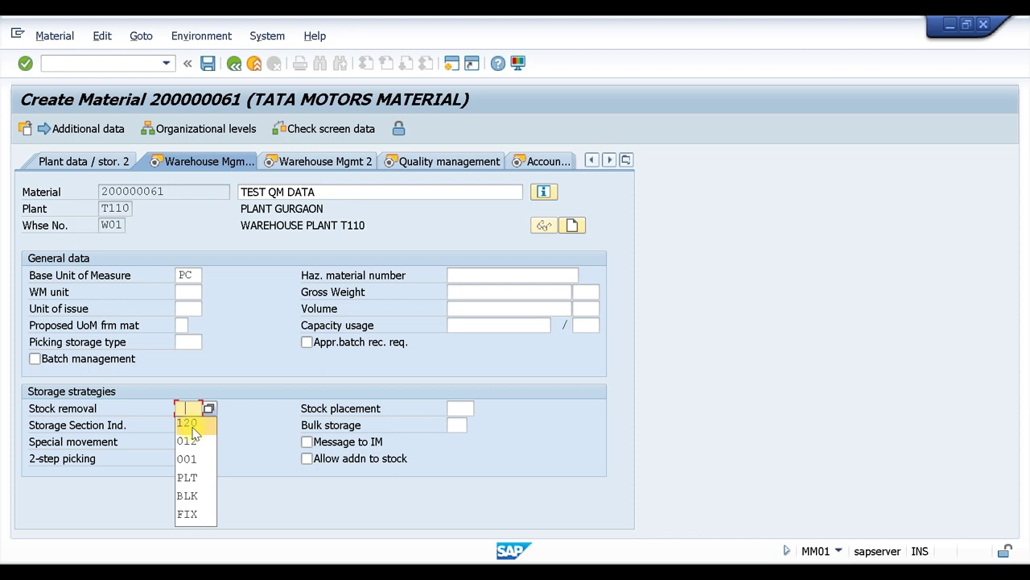
pyautogui.click(186, 458)
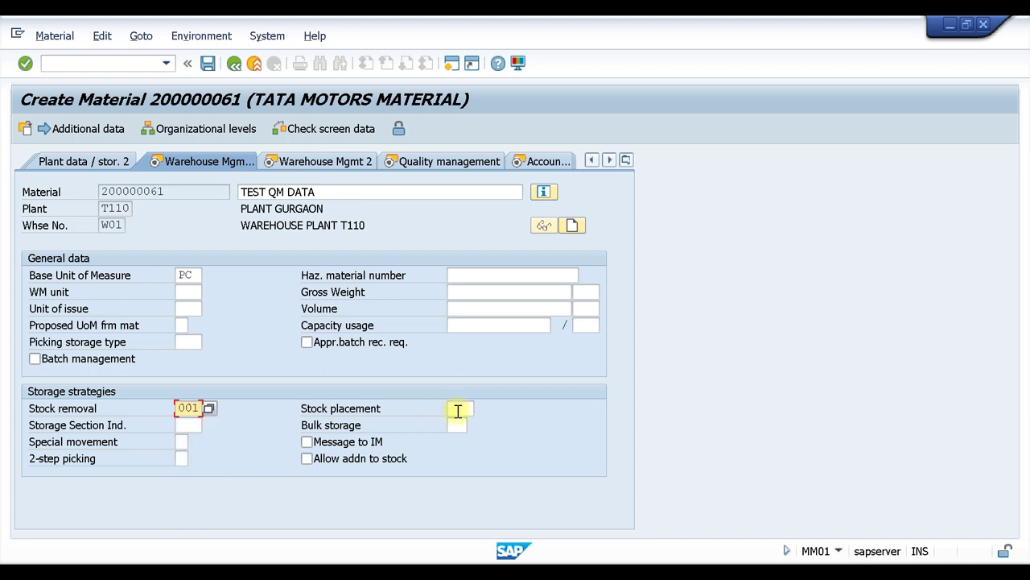
pyautogui.click(458, 410)
pyautogui.click(459, 459)
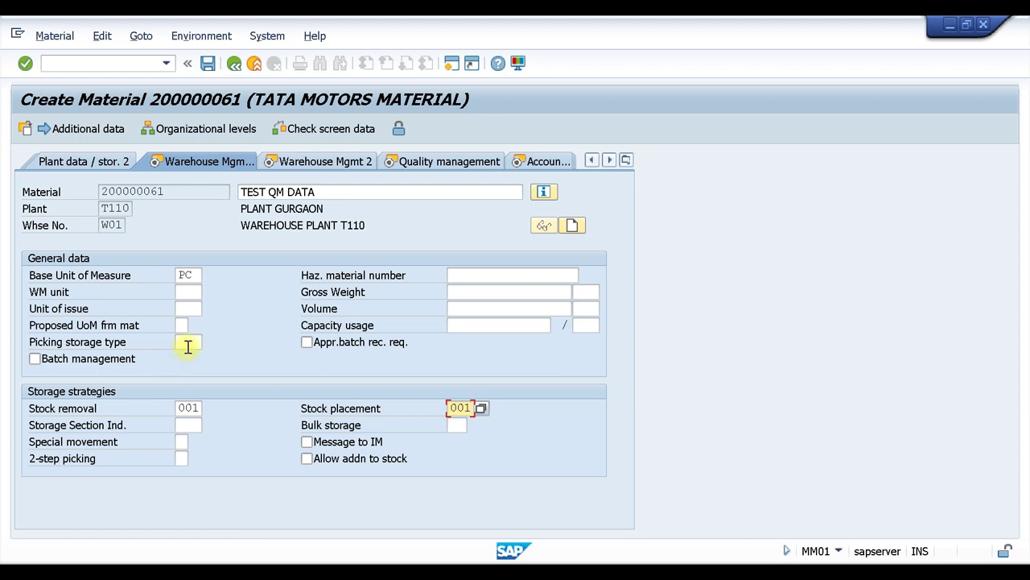
pyautogui.press('Return')
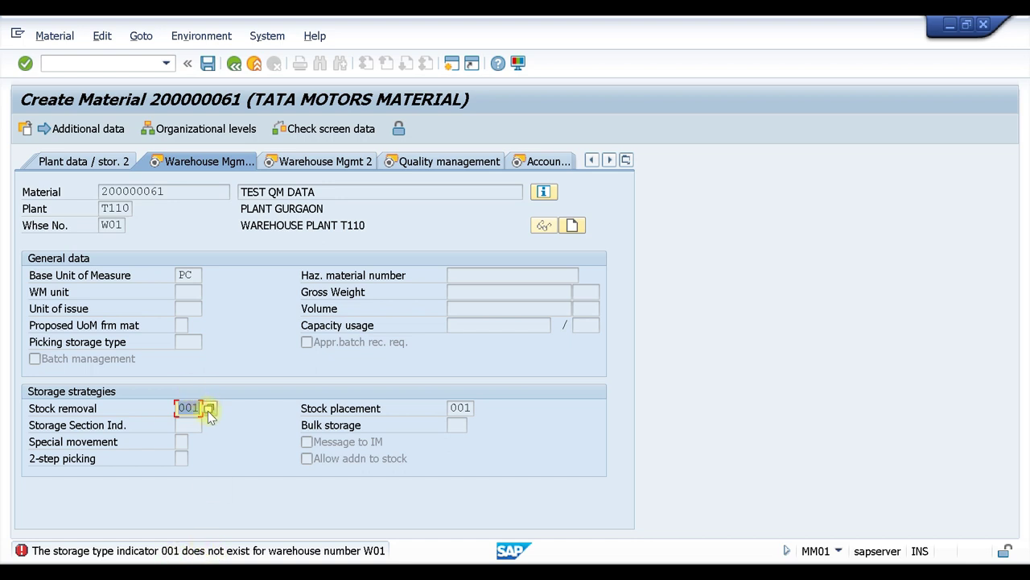
# Clear the stock removal and stock placement indicators and proceed to the Warehouse Management 2 view.
pyautogui.press('BackSpace')
pyautogui.click(456, 408)
pyautogui.doubleClick(462, 408)
pyautogui.press('BackSpace')
pyautogui.press('Return')
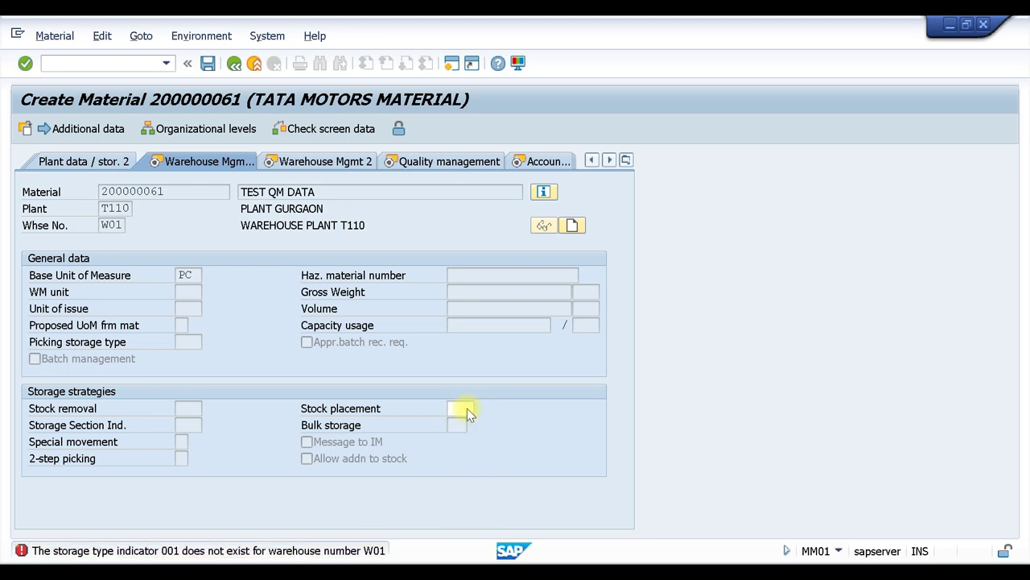
# Enter the first palletization row with LE quantity 100, unit PC and storage unit type E1.
pyautogui.click(139, 310)
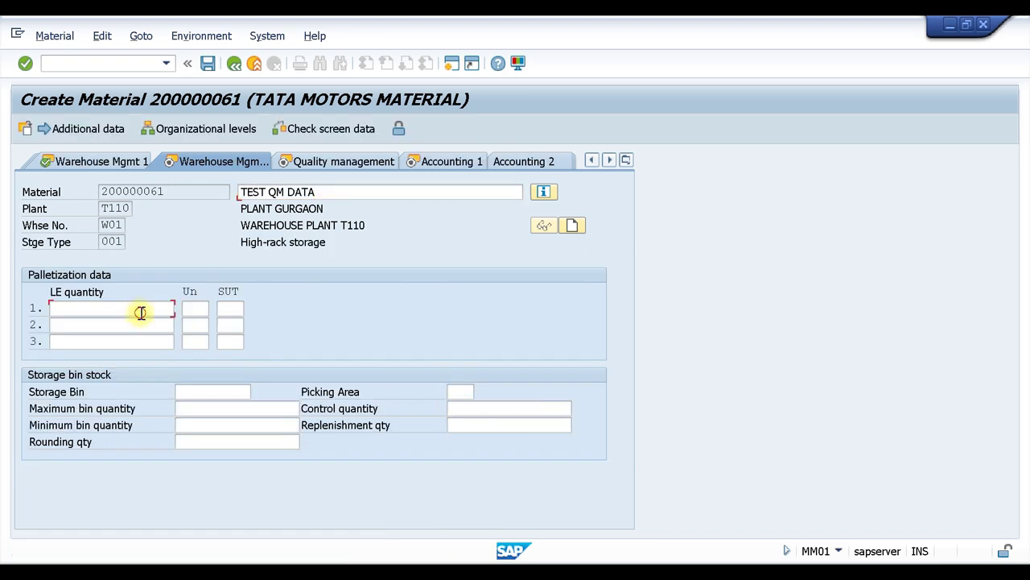
pyautogui.write('100')
pyautogui.click(190, 310)
pyautogui.click(196, 325)
pyautogui.click(240, 308)
pyautogui.click(237, 330)
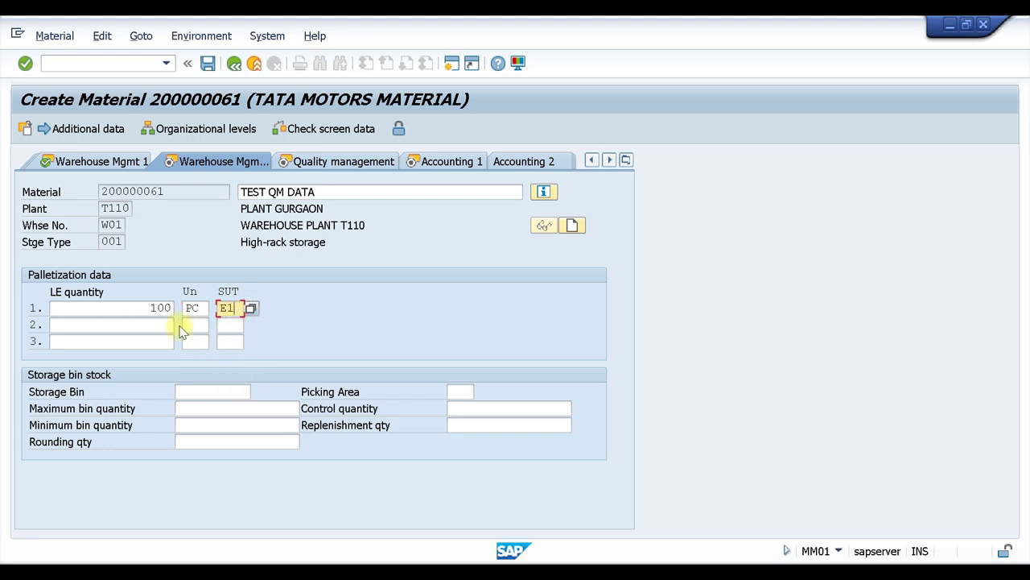
# Enter the second palletization row with LE quantity 50, unit PC and storage unit type BX1, and proceed to the quality management view.
pyautogui.click(161, 325)
pyautogui.write('50')
pyautogui.click(194, 325)
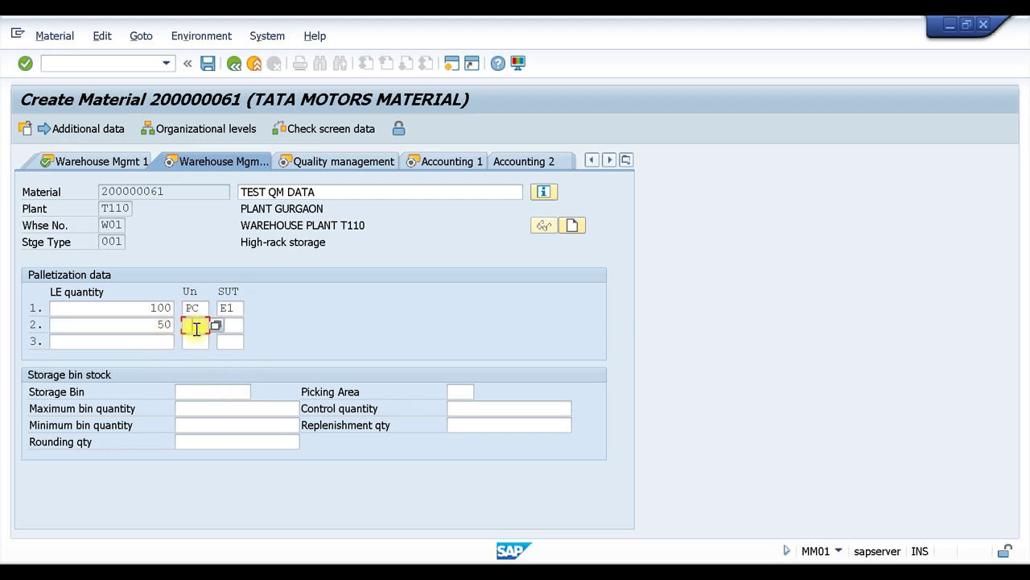
pyautogui.click(193, 356)
pyautogui.click(236, 325)
pyautogui.click(237, 339)
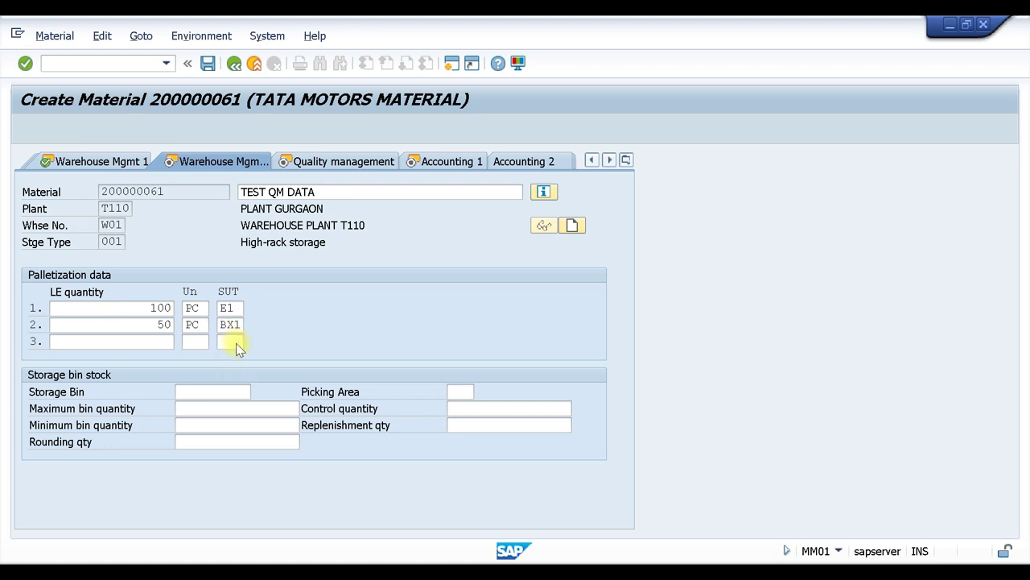
pyautogui.press('Return')
# Add inspection types 01 and 04 to the material's inspection setup.
pyautogui.click(523, 278)
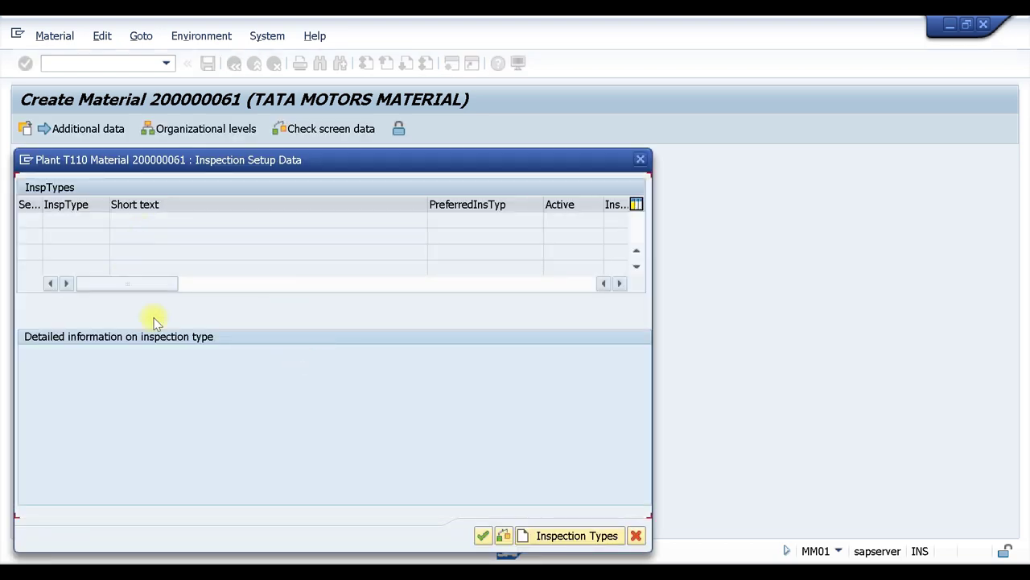
pyautogui.click(544, 536)
pyautogui.write('0')
pyautogui.click(71, 239)
pyautogui.click(71, 239)
pyautogui.write('0')
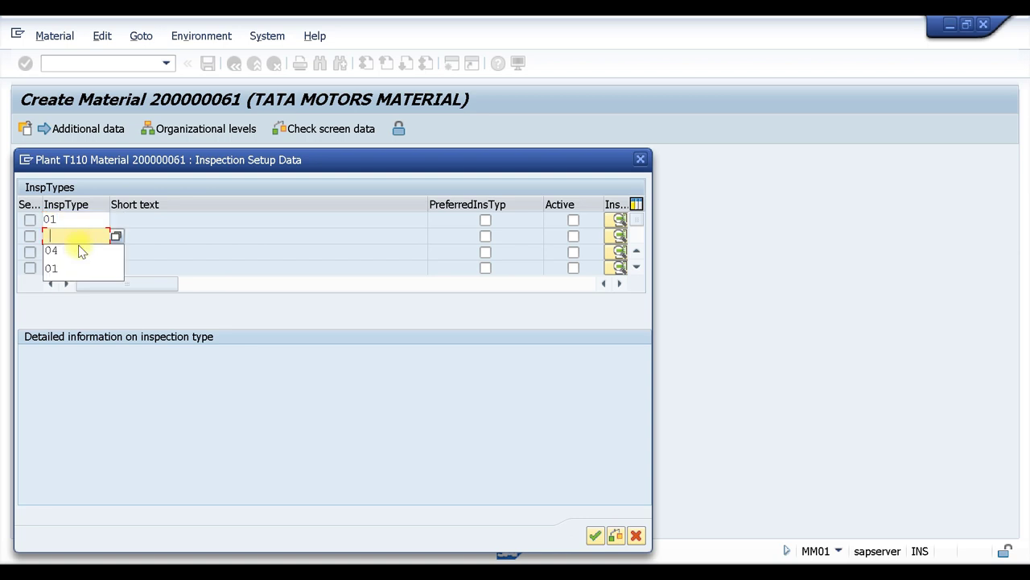
pyautogui.click(79, 251)
# Mark inspection types 01 and 04 as active, display the details of type 01, and confirm the inspection setup.
pyautogui.click(572, 220)
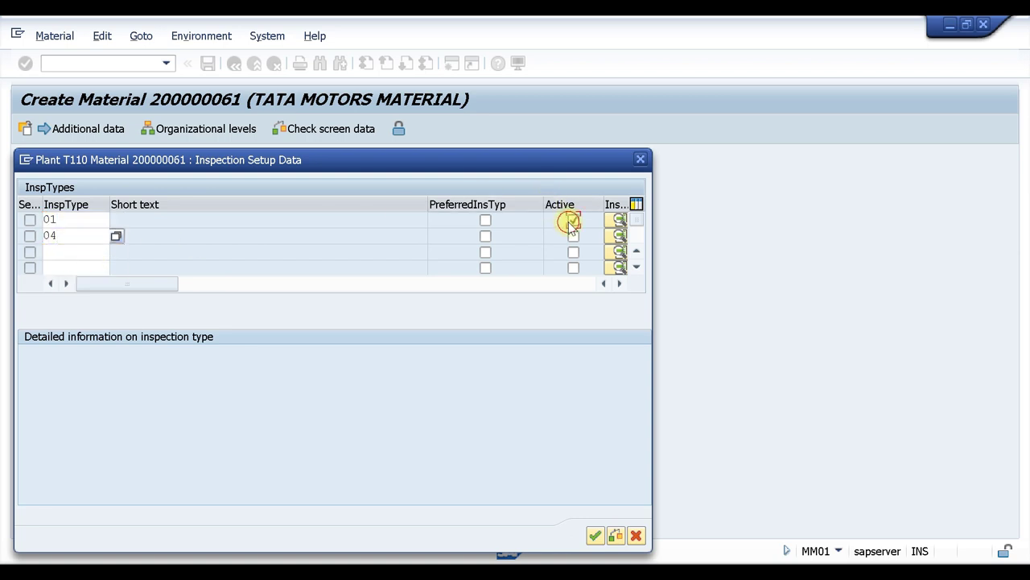
pyautogui.click(573, 236)
pyautogui.click(621, 220)
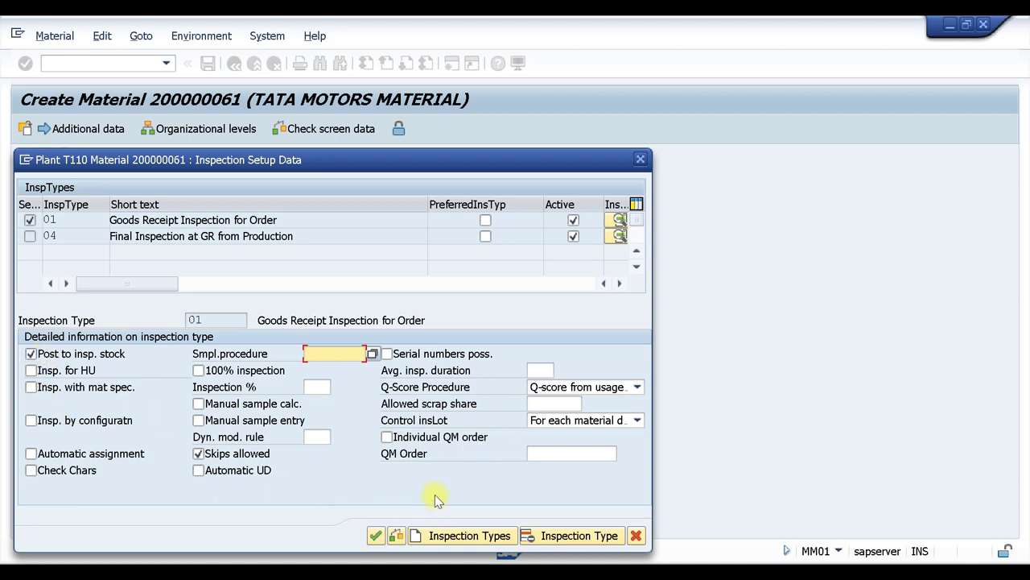
pyautogui.click(376, 538)
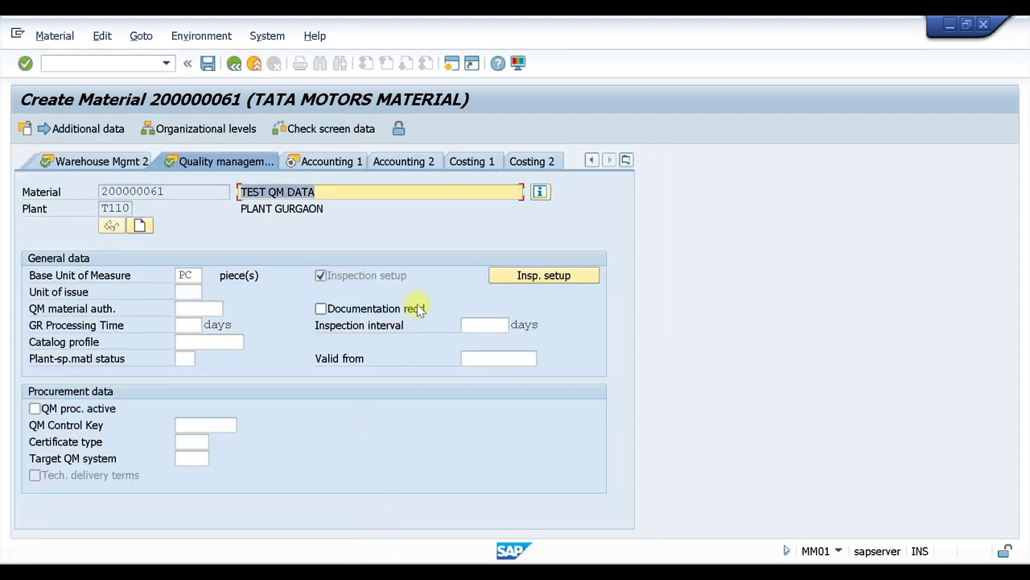
# Set the valuation class to 3000 and the standard price to 10 in the accounting data, and save the material.
pyautogui.press('Return')
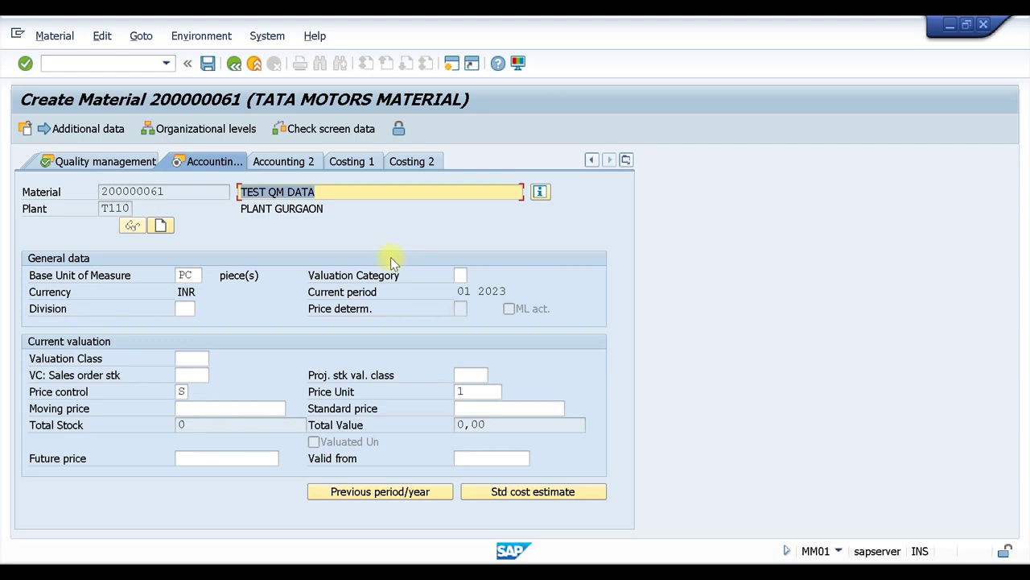
pyautogui.click(206, 357)
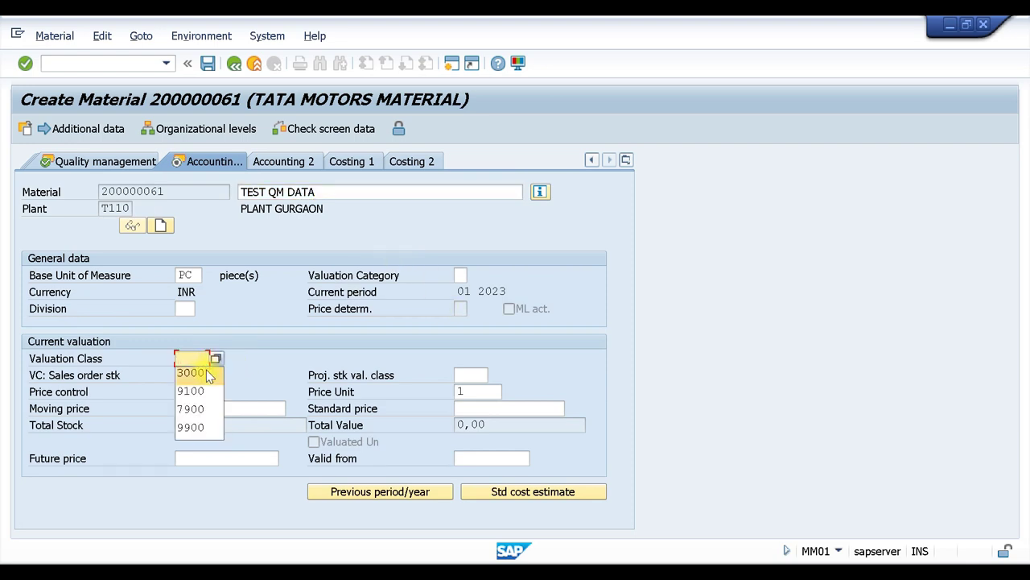
pyautogui.click(199, 370)
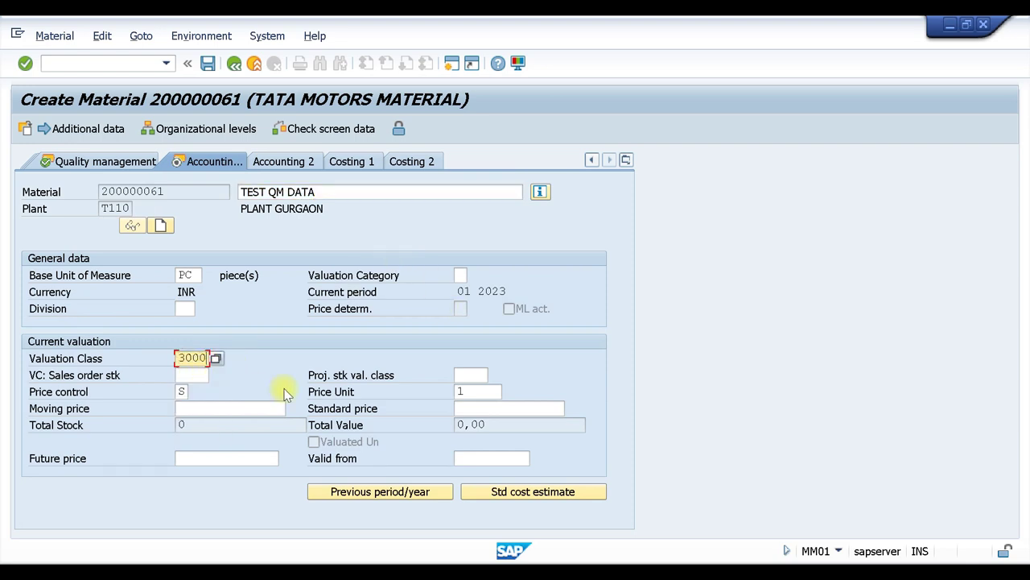
pyautogui.click(490, 407)
pyautogui.write('10')
pyautogui.press('Return')
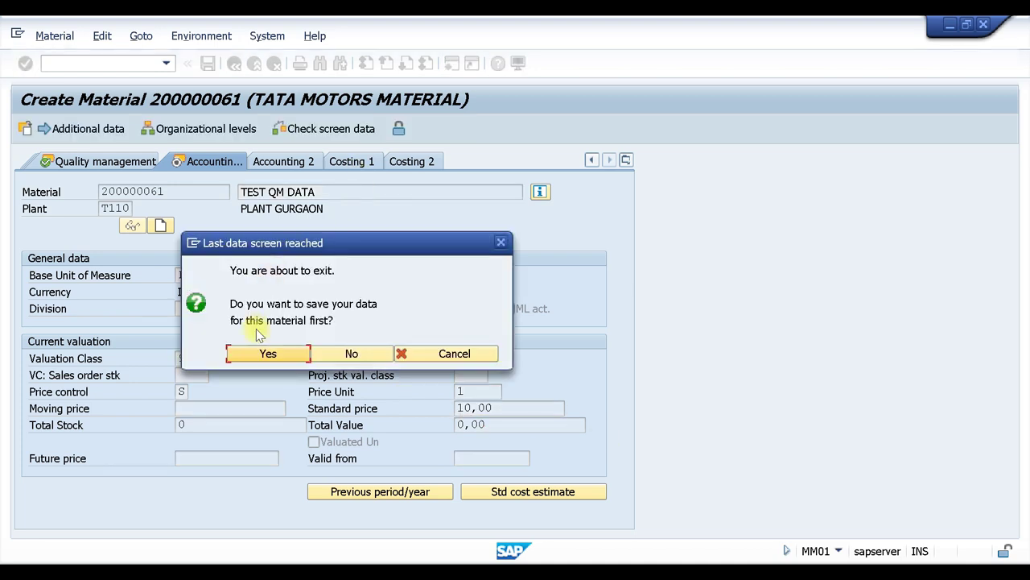
pyautogui.click(282, 352)
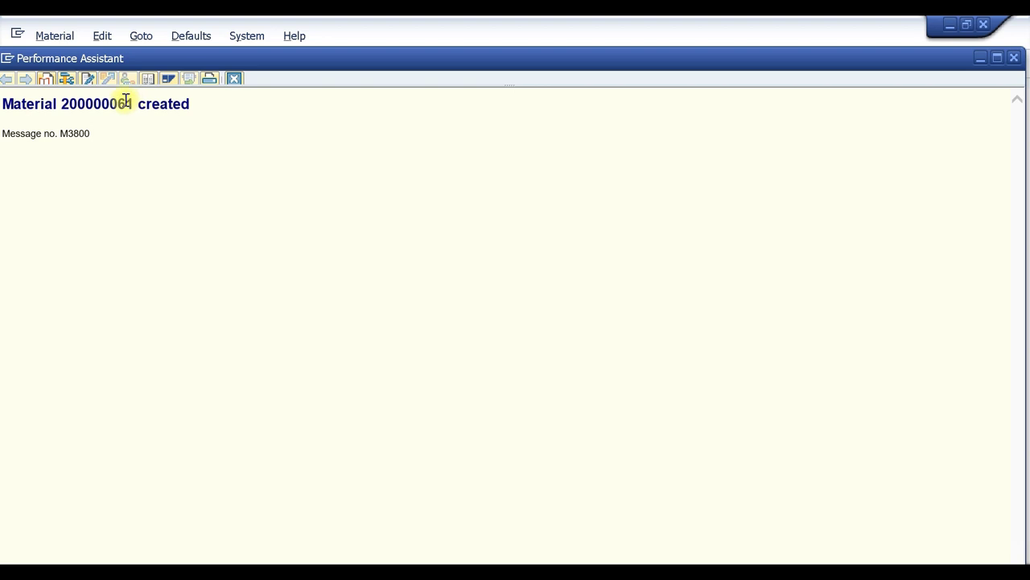
# Copy the new material's number from the creation message and close the message details.
pyautogui.moveTo(130, 104); pyautogui.dragTo(63, 106)
pyautogui.hotkey('ctrl', 'c')
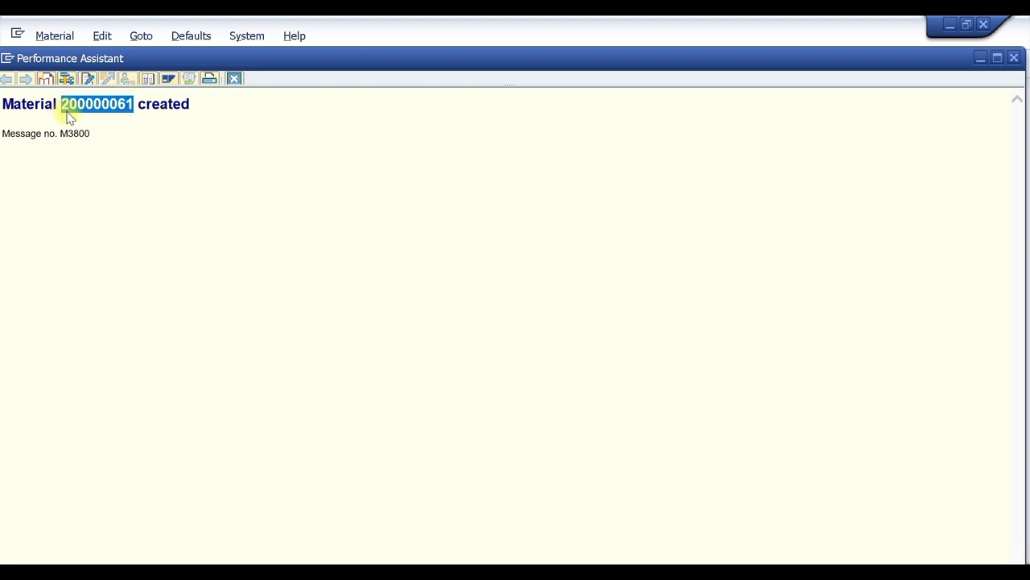
pyautogui.click(233, 78)
# Open transaction ME21N and enter an item with the copied material number, quantity 100 and plant T110.
pyautogui.click(82, 65)
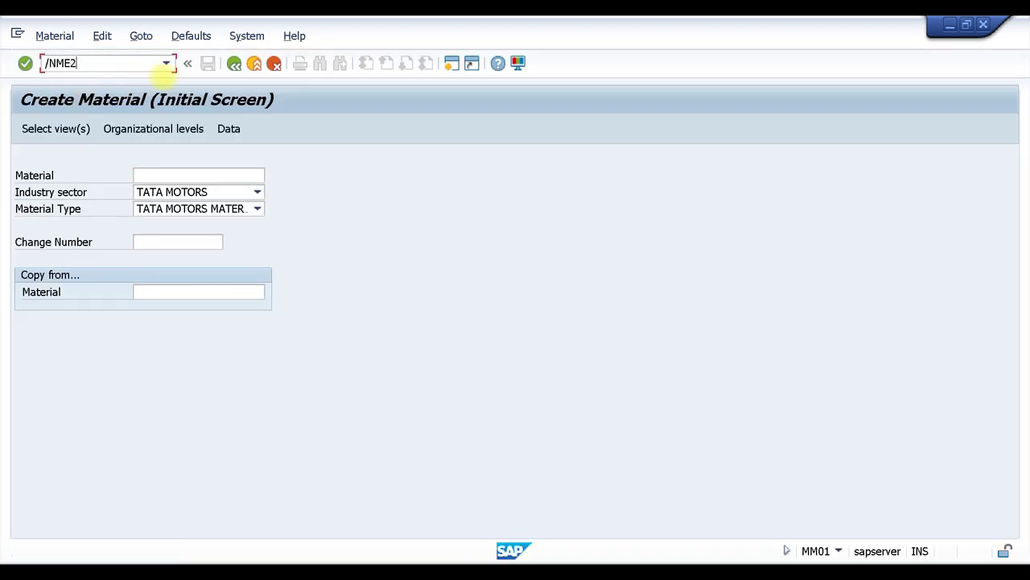
pyautogui.press('Return')
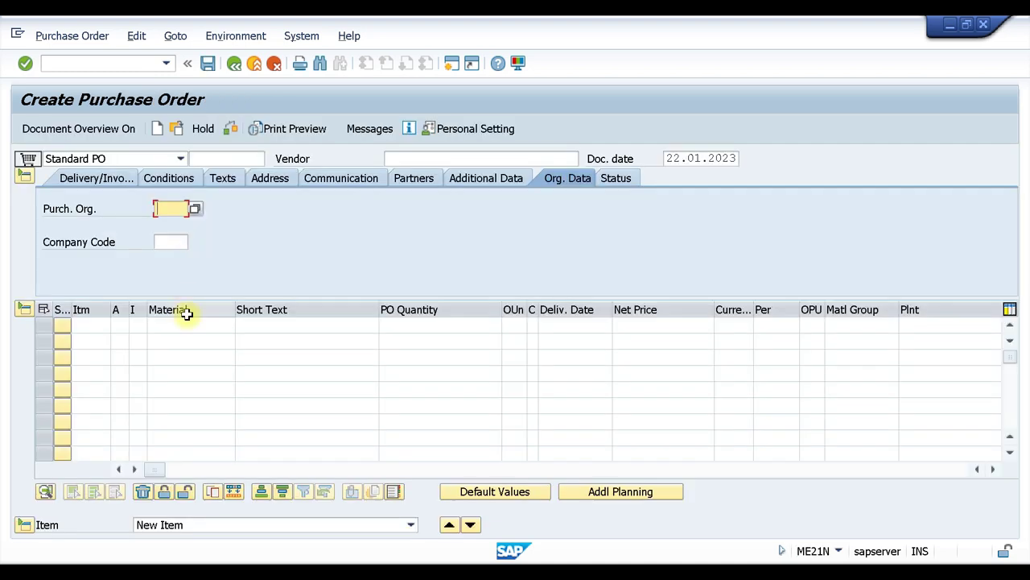
pyautogui.click(189, 324)
pyautogui.hotkey('ctrl', 'v')
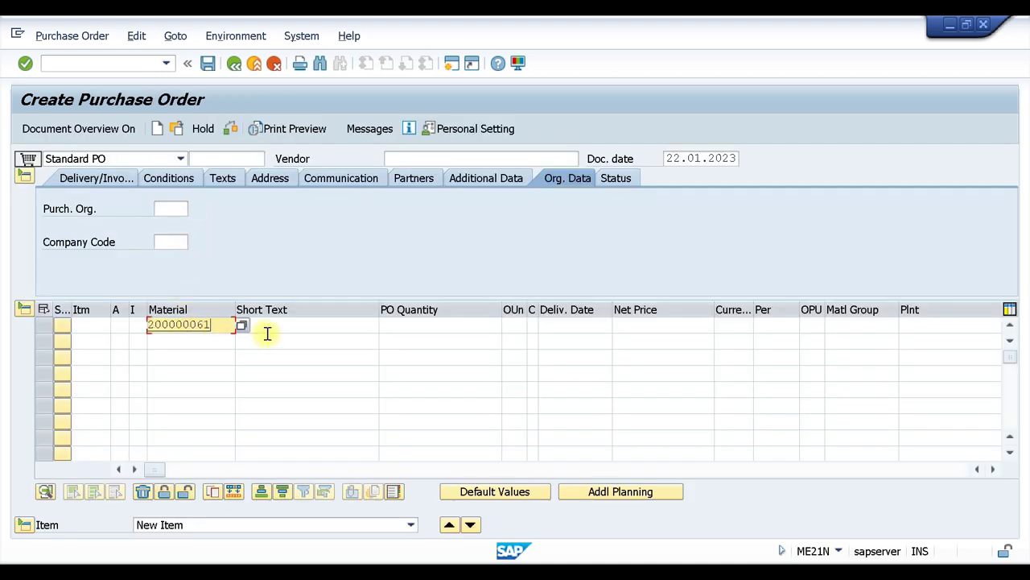
pyautogui.click(428, 326)
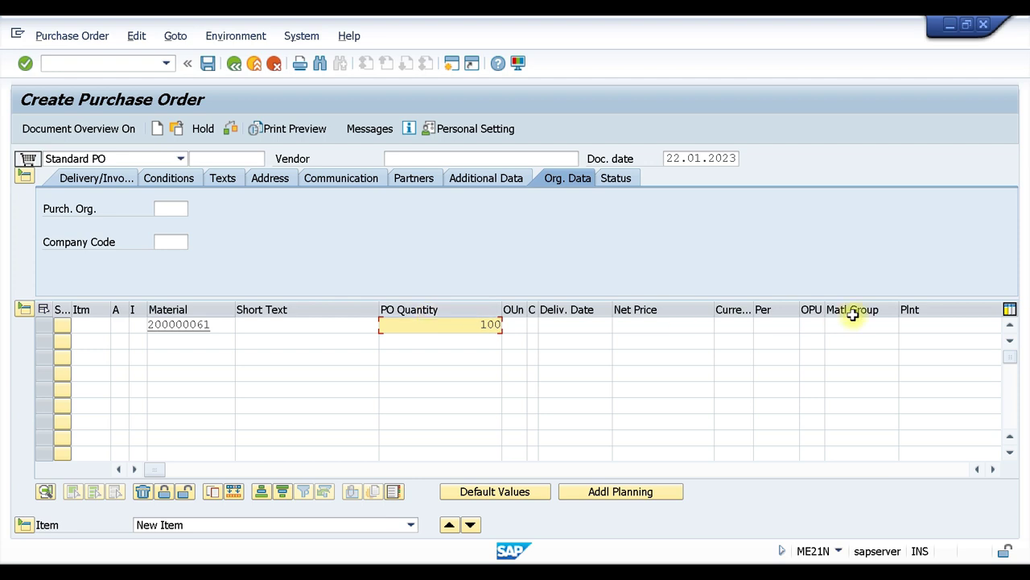
pyautogui.click(926, 325)
pyautogui.click(922, 340)
# Enter purchasing organization P110, company code T100 and vendor MINDA in the purchase order header.
pyautogui.click(163, 208)
pyautogui.click(172, 238)
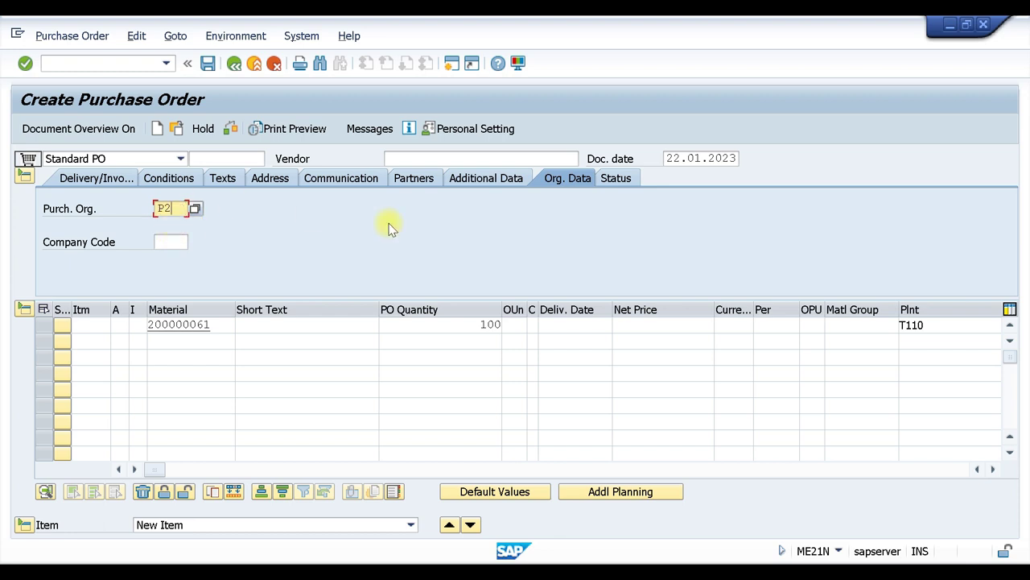
pyautogui.press('BackSpace')
pyautogui.click(165, 241)
pyautogui.click(161, 242)
pyautogui.click(175, 255)
pyautogui.click(452, 158)
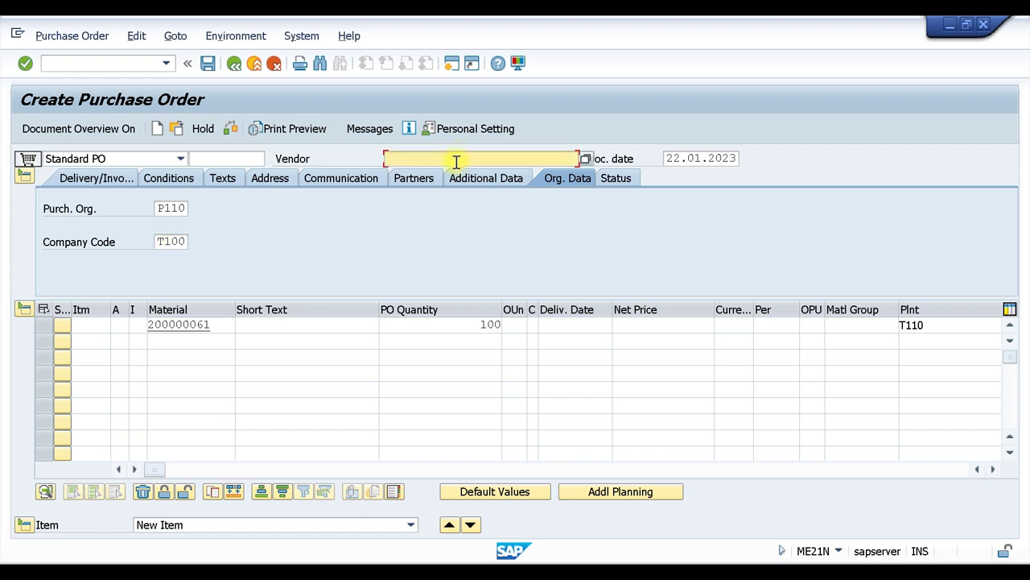
pyautogui.click(407, 173)
pyautogui.press('Return')
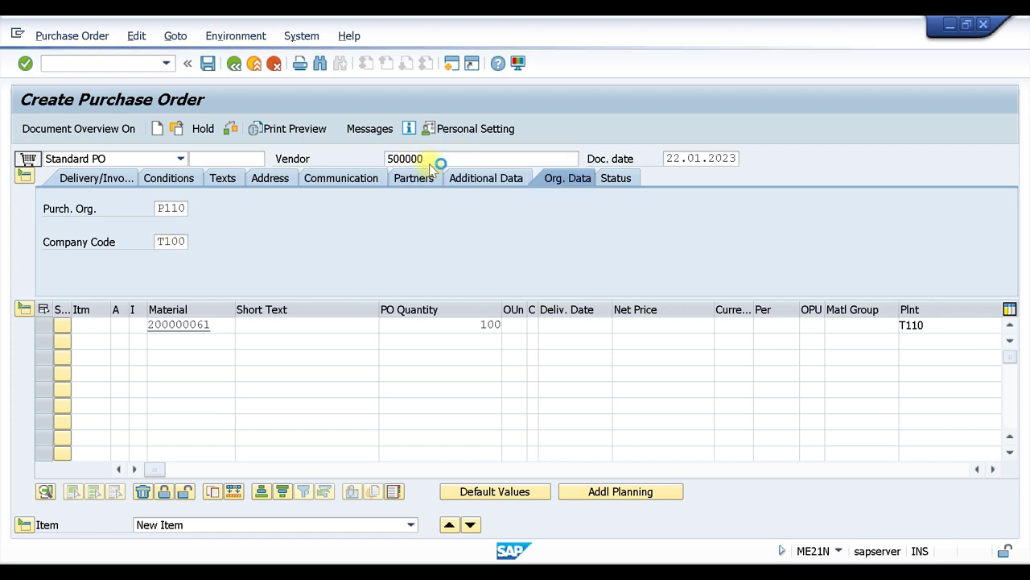
# Set the purchase order's purchasing group to TM0 and confirm the organizational data.
pyautogui.click(169, 226)
pyautogui.click(176, 242)
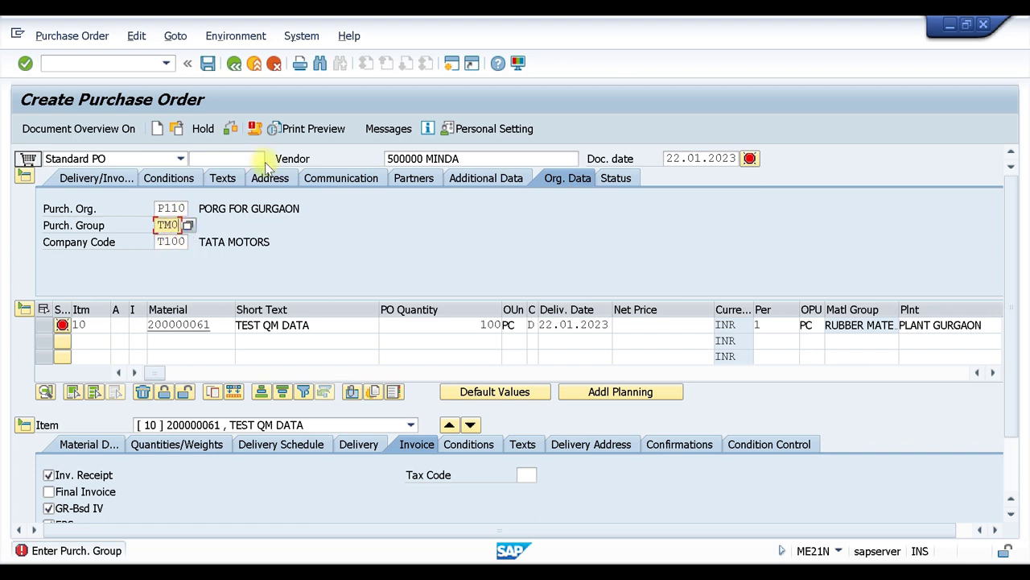
pyautogui.press('Return')
pyautogui.press('Return')
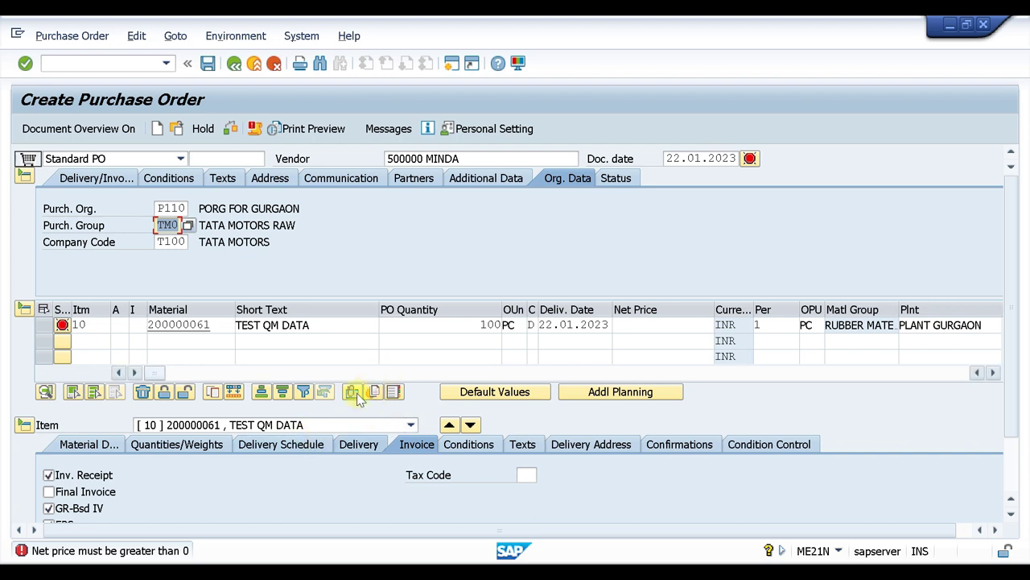
# Set the gross price of item 10 to 10 INR in its pricing conditions.
pyautogui.click(465, 447)
pyautogui.click(286, 422)
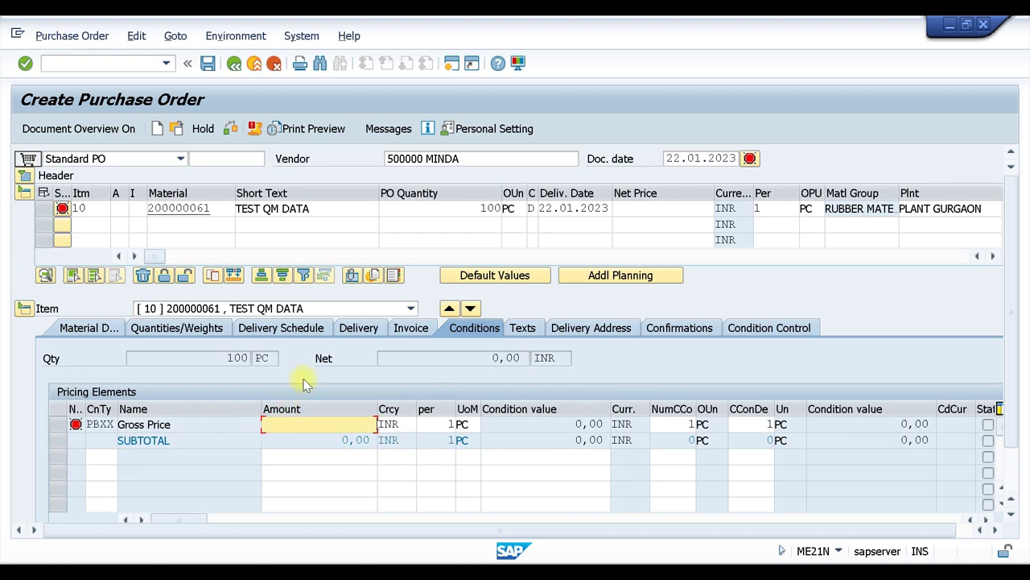
pyautogui.write('10')
pyautogui.press('Return')
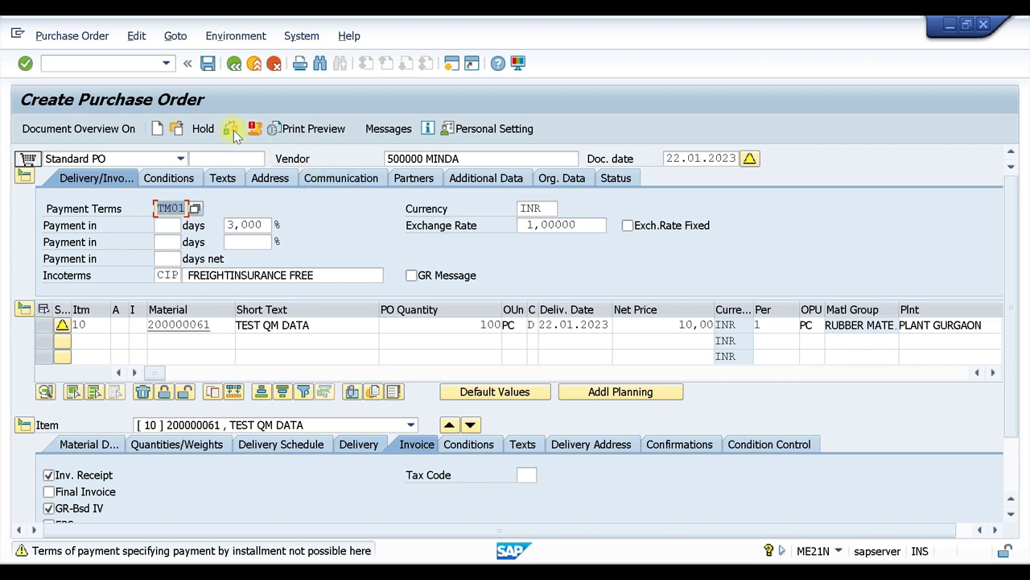
# Save the purchase order, accepting the messages, and copy its number from the creation message.
pyautogui.press('Return')
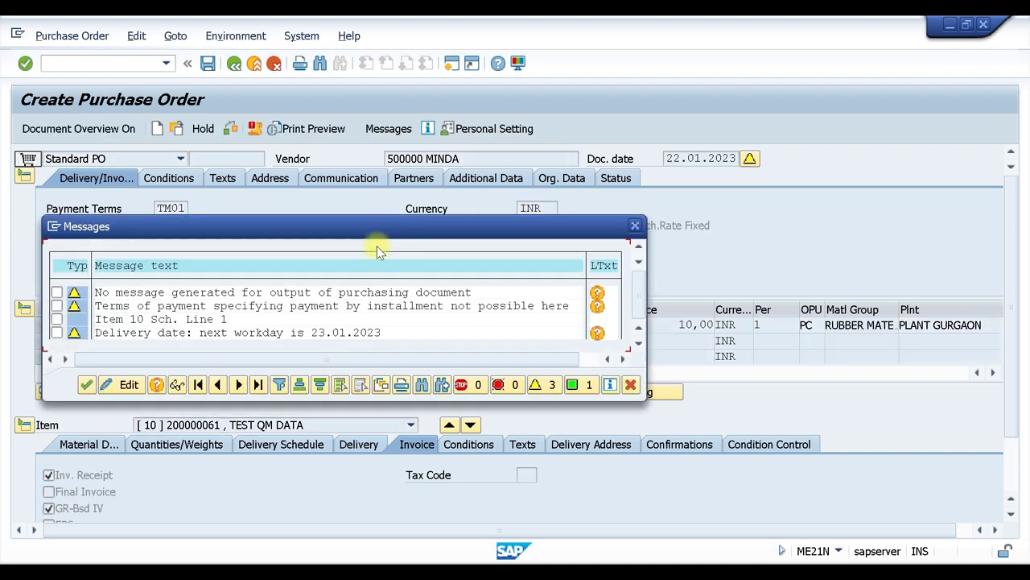
pyautogui.click(86, 385)
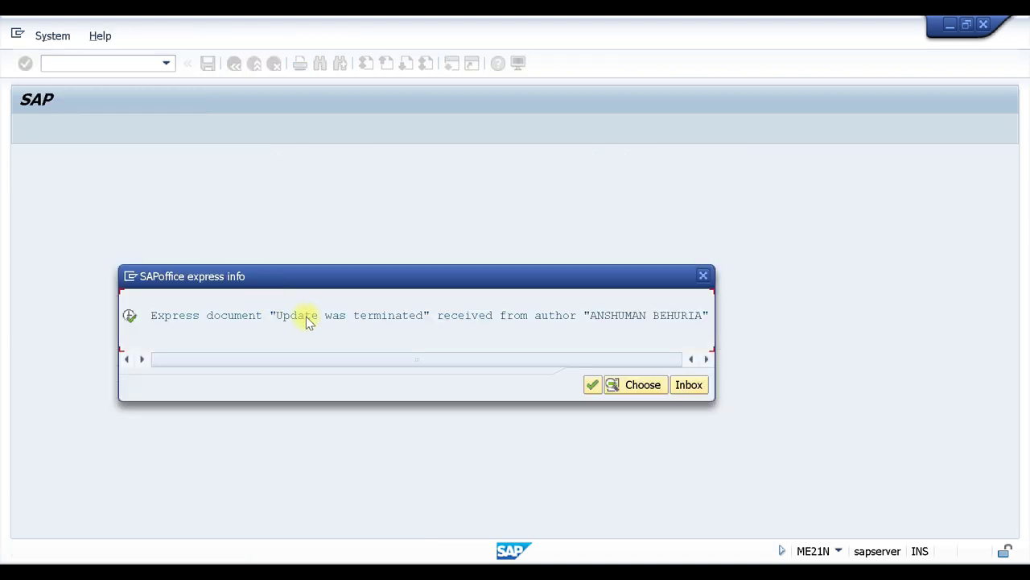
pyautogui.click(593, 385)
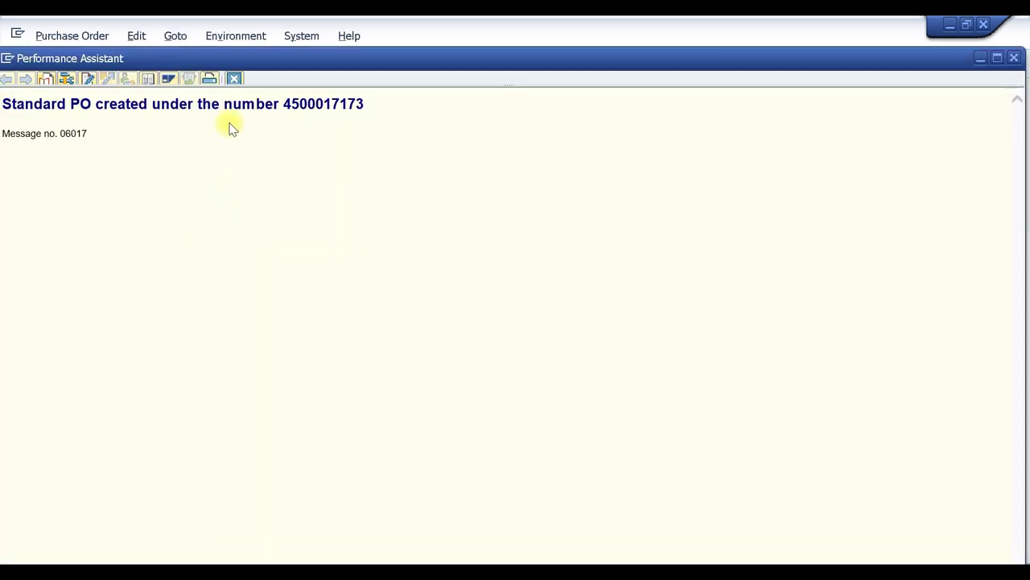
pyautogui.moveTo(366, 105); pyautogui.dragTo(290, 109)
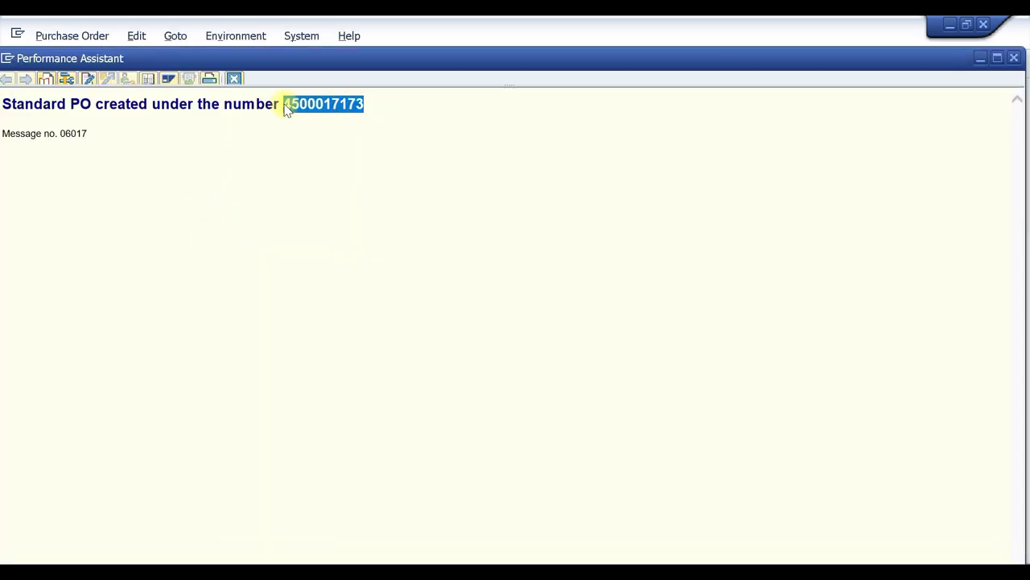
pyautogui.click(234, 78)
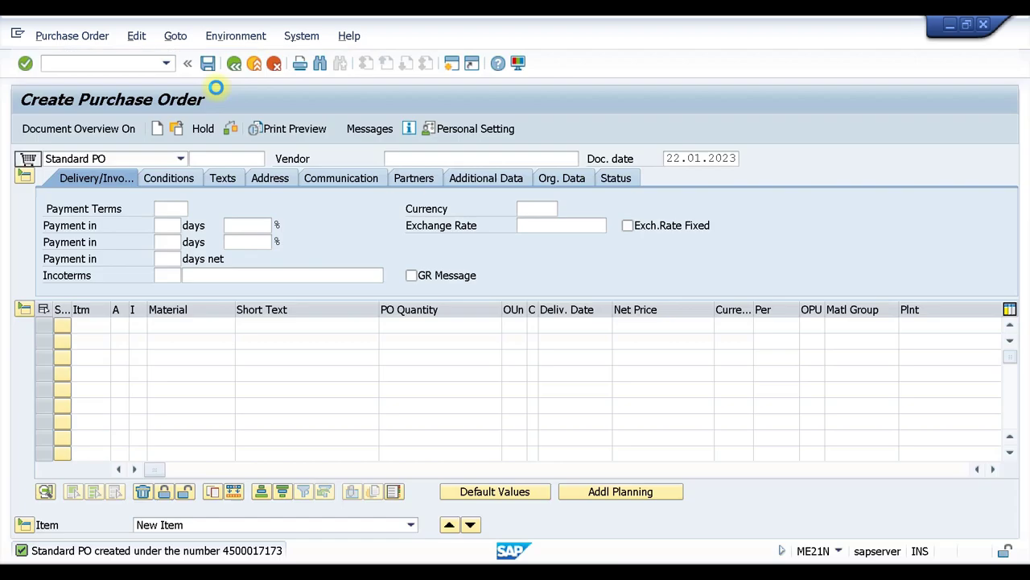
# Open transaction MIGO, choose Goods Receipt against Purchase Order, and load the copied purchase order number.
pyautogui.click(71, 62)
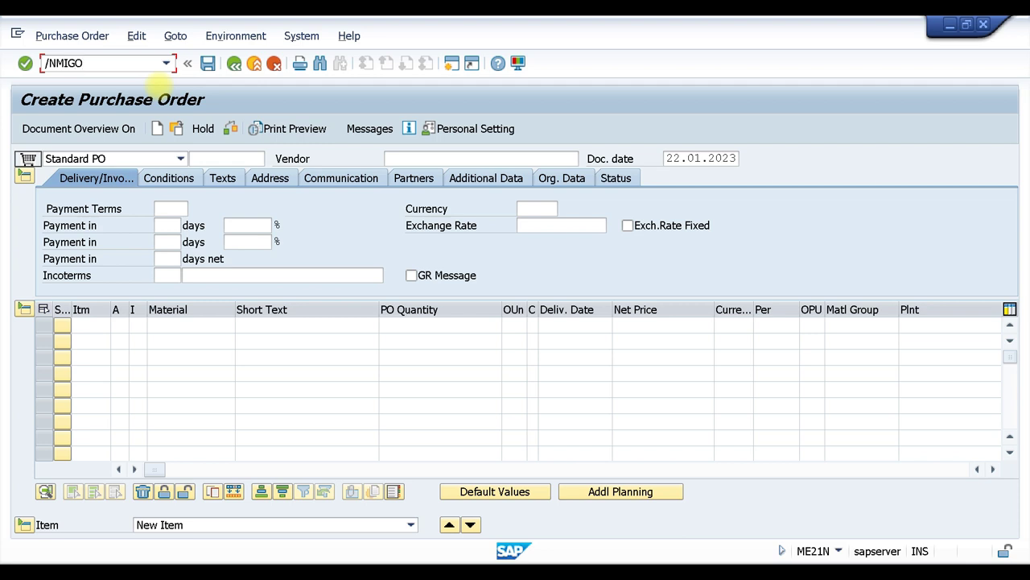
pyautogui.press('Return')
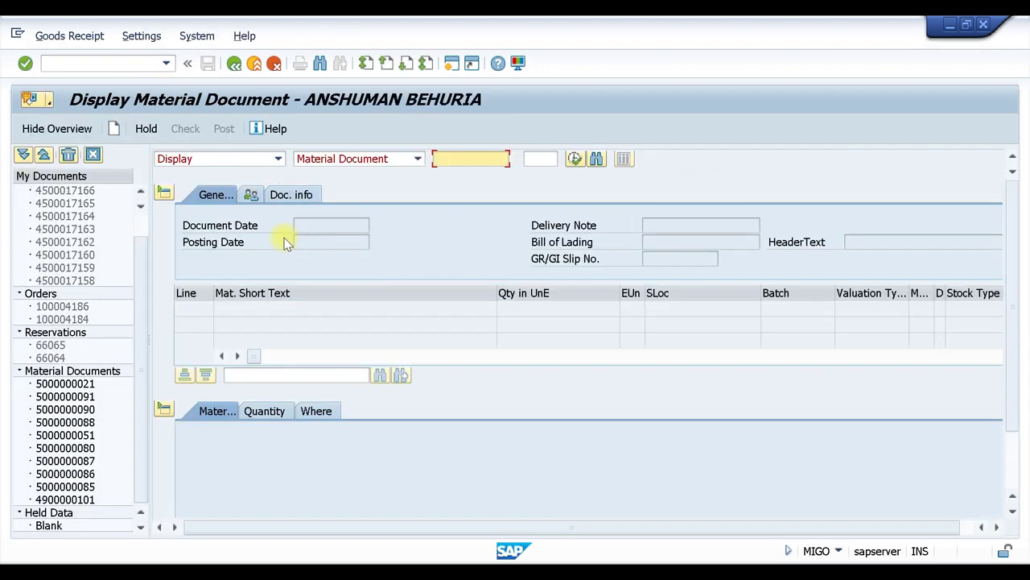
pyautogui.click(277, 159)
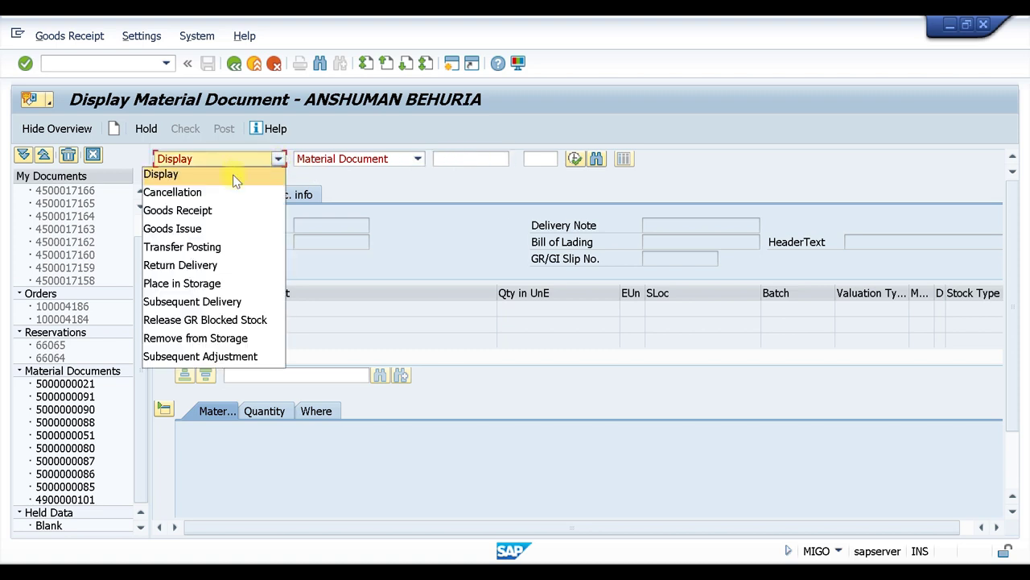
pyautogui.click(204, 213)
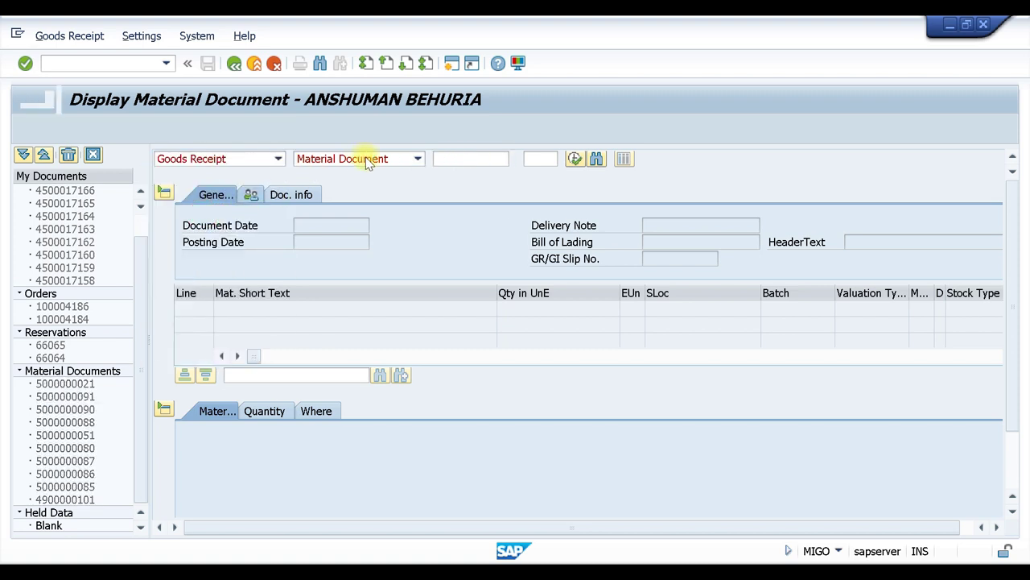
pyautogui.click(417, 158)
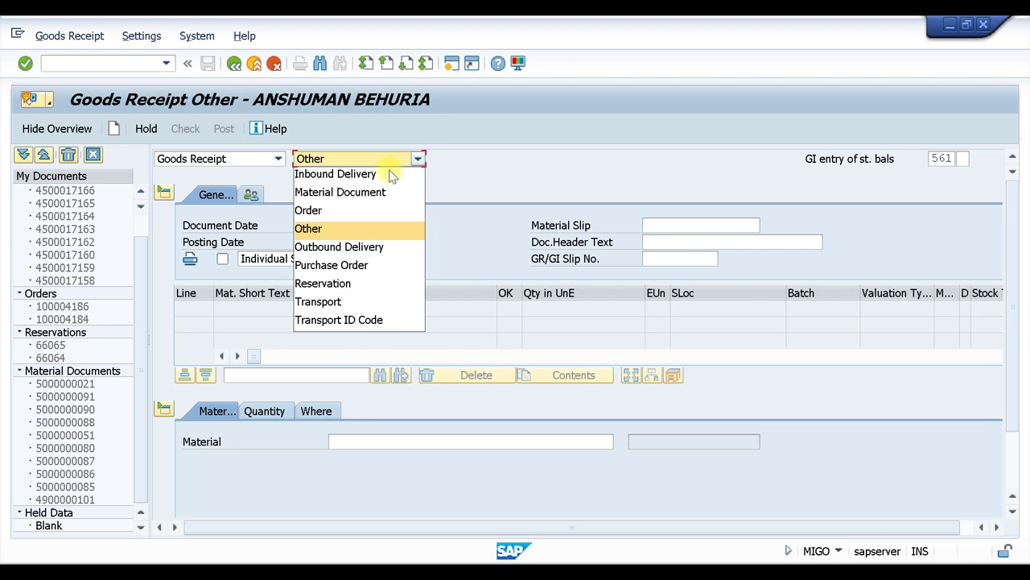
pyautogui.click(349, 267)
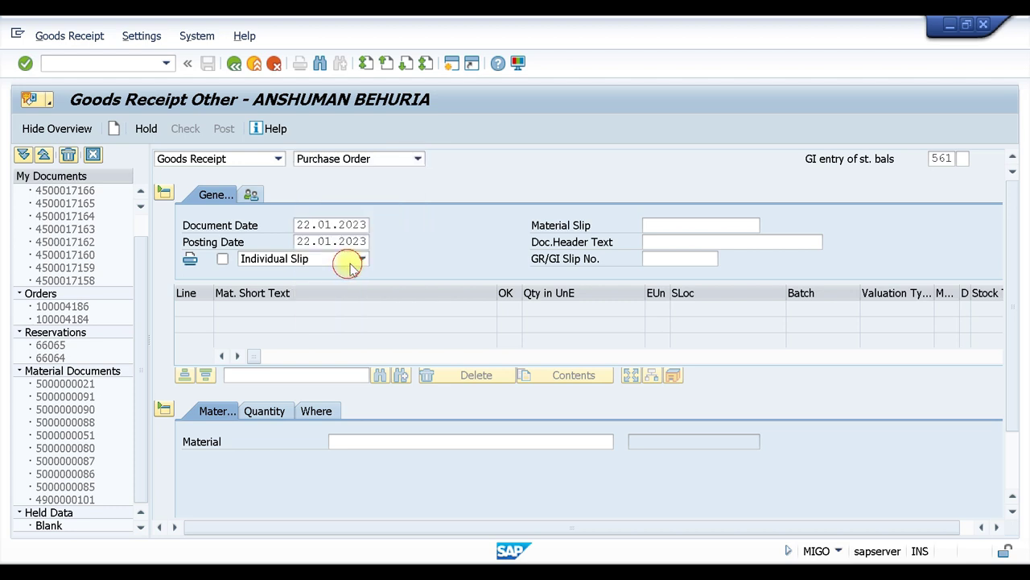
pyautogui.click(481, 165)
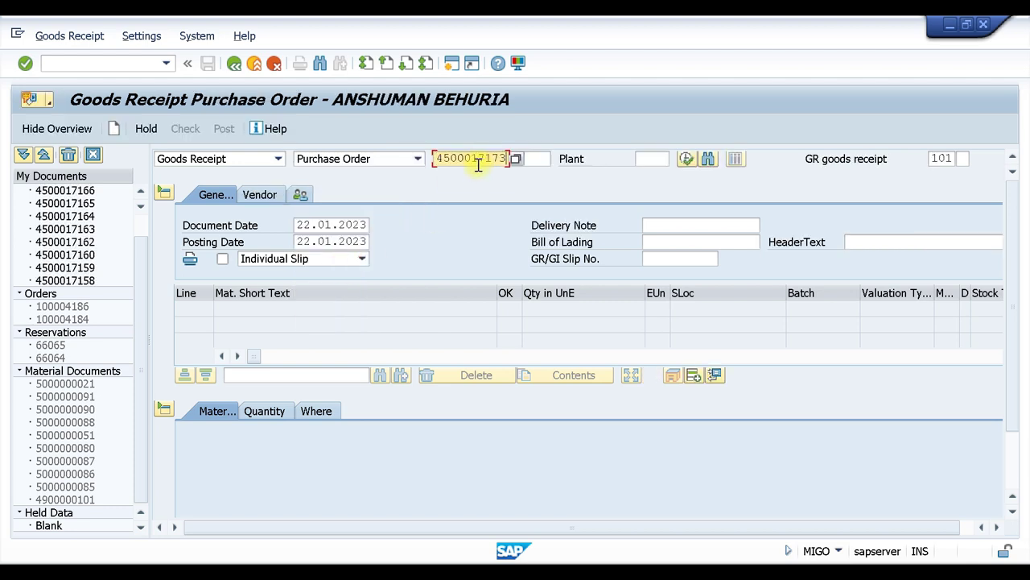
pyautogui.press('Return')
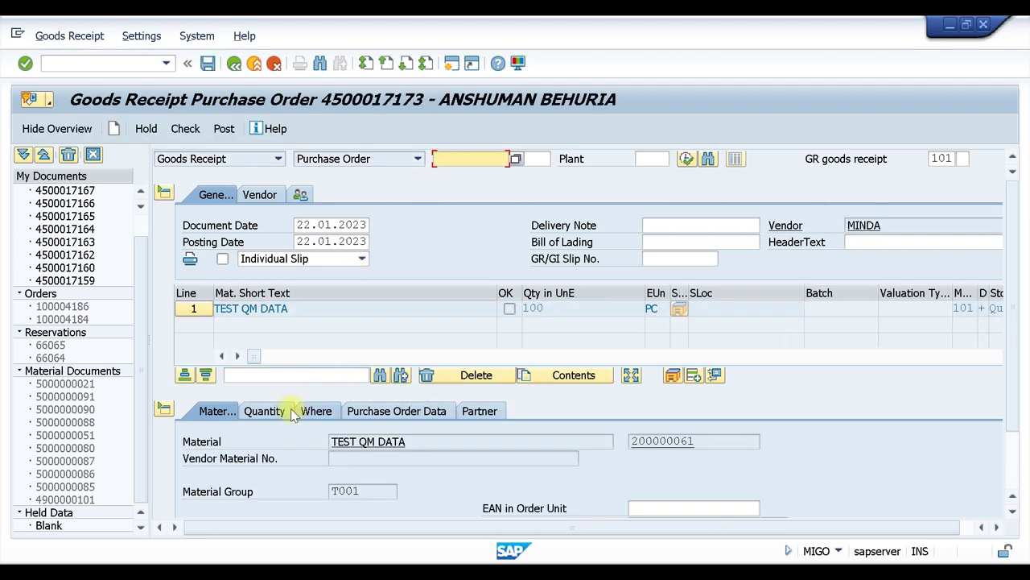
# Show the goods receipt item's destination details with its stock type and storage location fields.
pyautogui.click(320, 411)
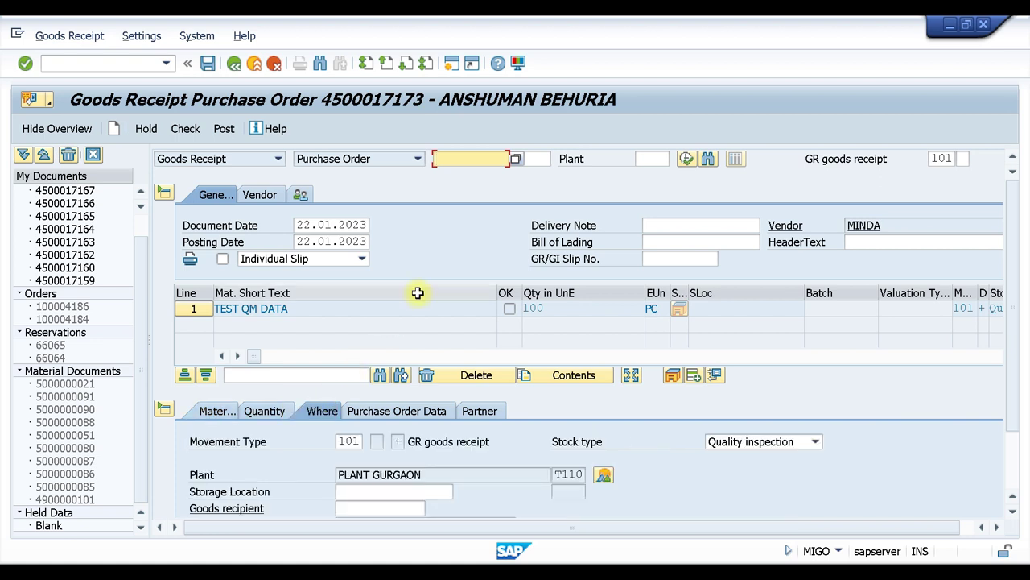
pyautogui.scroll(-2, 416, 292)
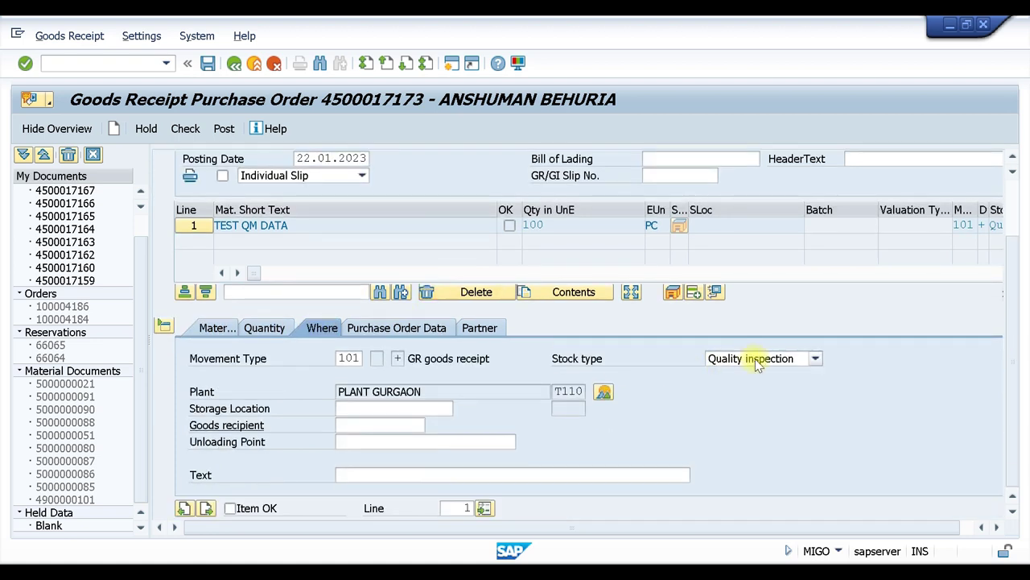